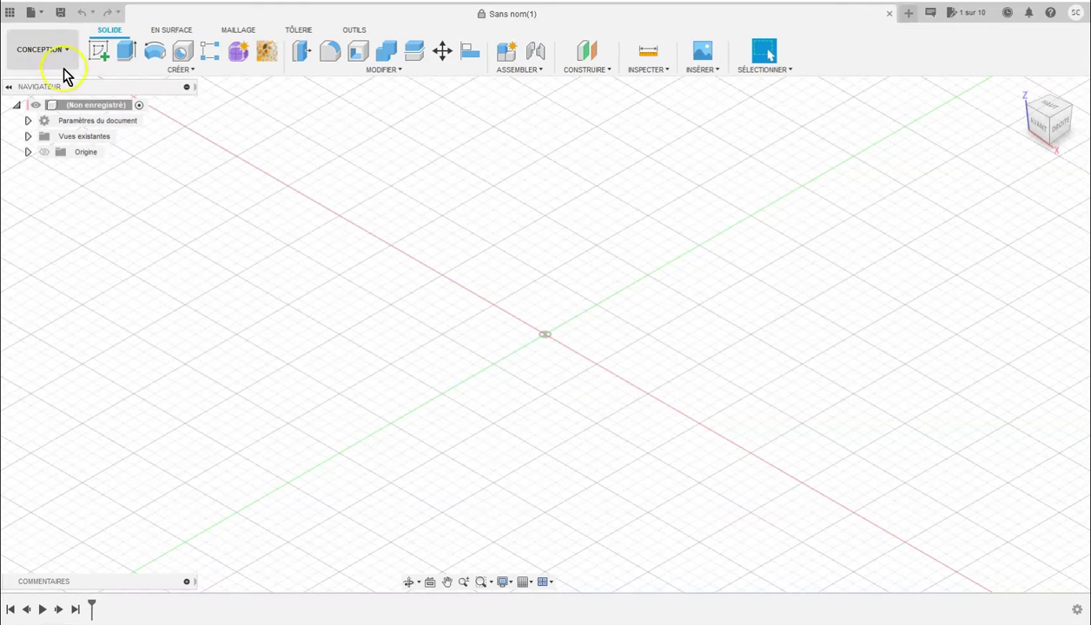
Start a new sketch in the empty design.
{"action": "left_click", "coordinate": [100, 50]}
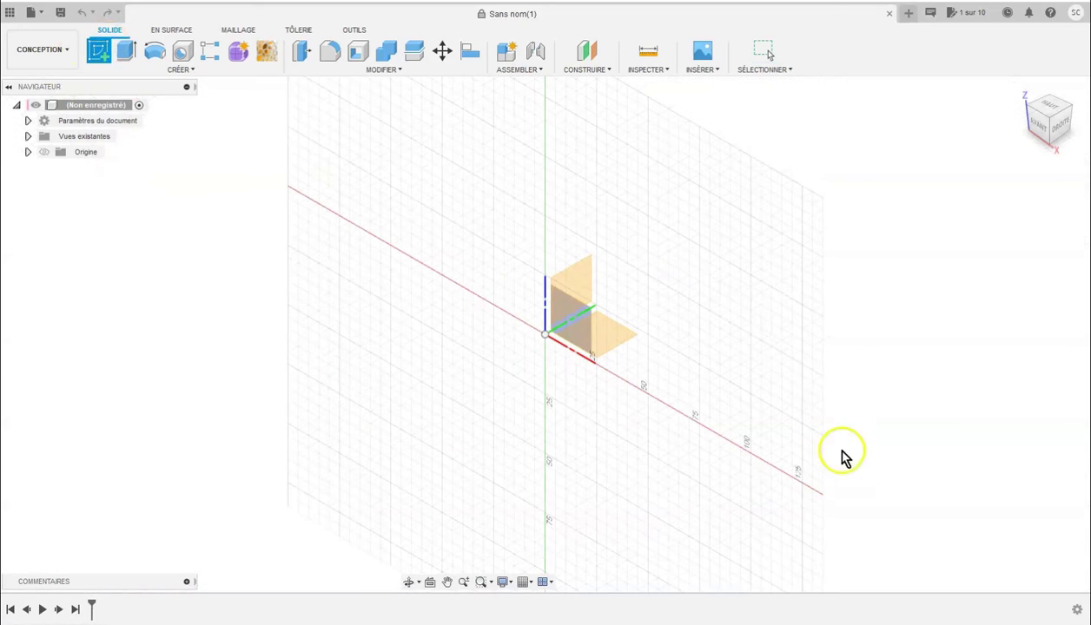
On the XY plane, draw a 50 mm diameter circle centred on the origin and finish the sketch.
{"action": "left_click", "coordinate": [613, 340]}
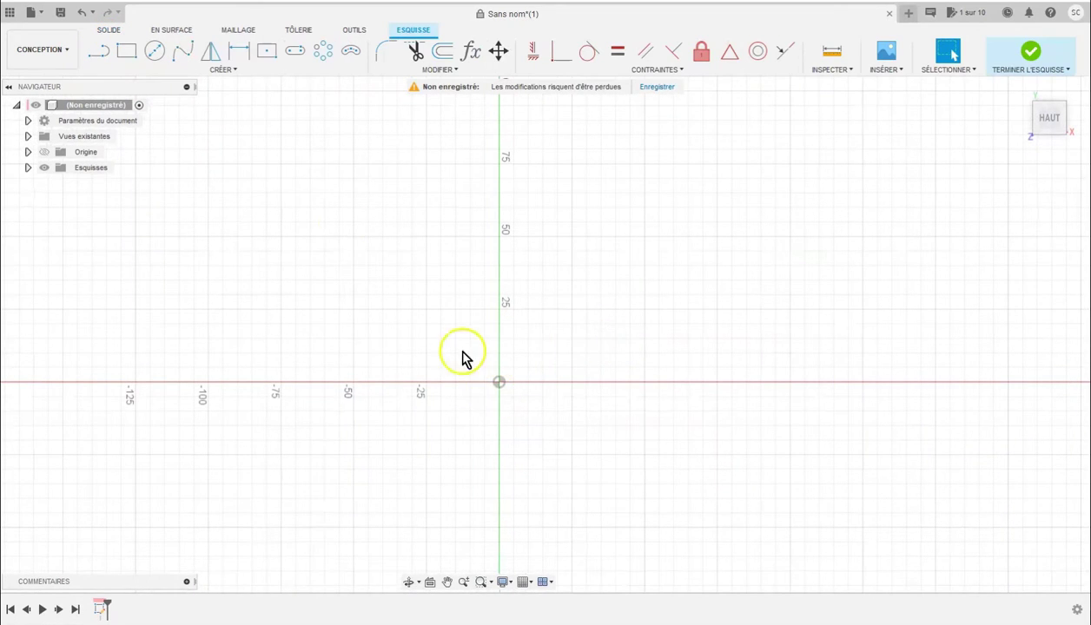
{"action": "left_click", "coordinate": [156, 50]}
{"action": "left_click", "coordinate": [499, 383]}
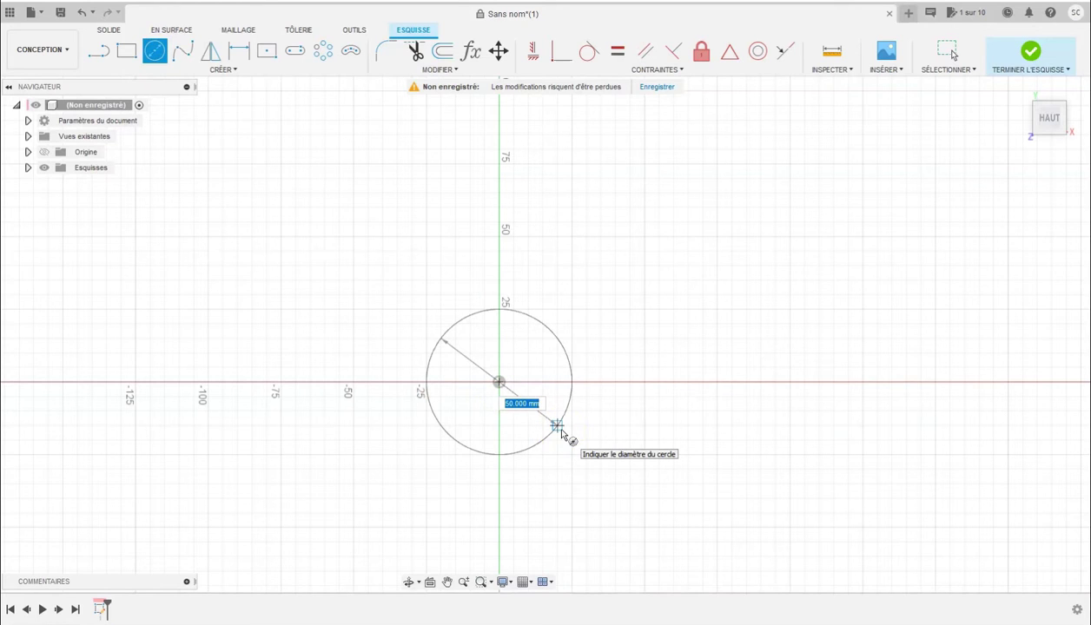
{"action": "type", "text": "5"}
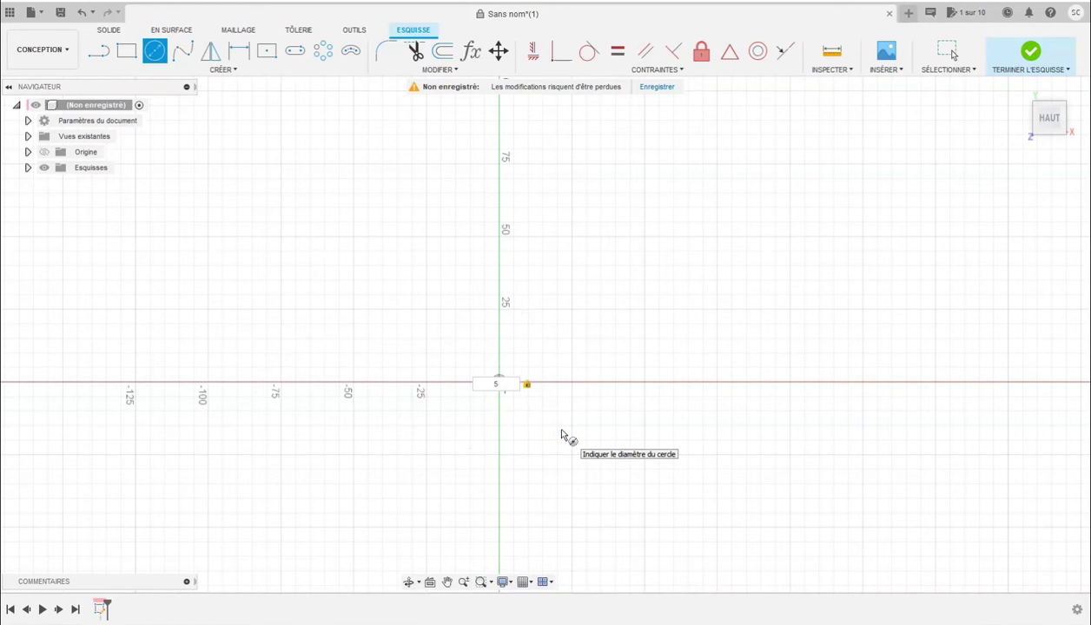
{"action": "key", "text": "Return"}
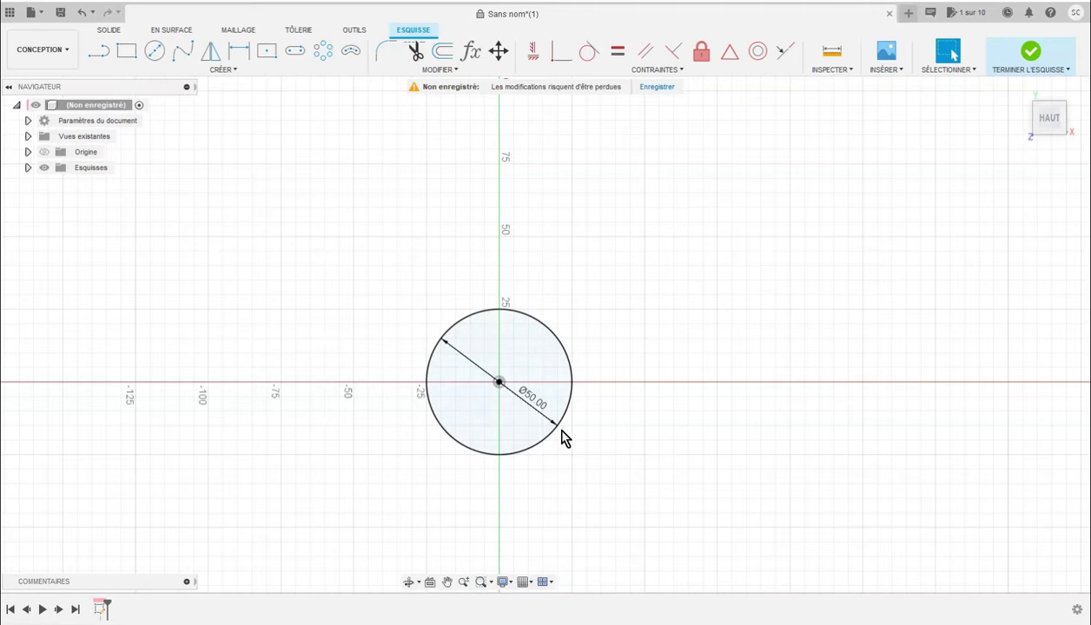
{"action": "left_click", "coordinate": [1021, 54]}
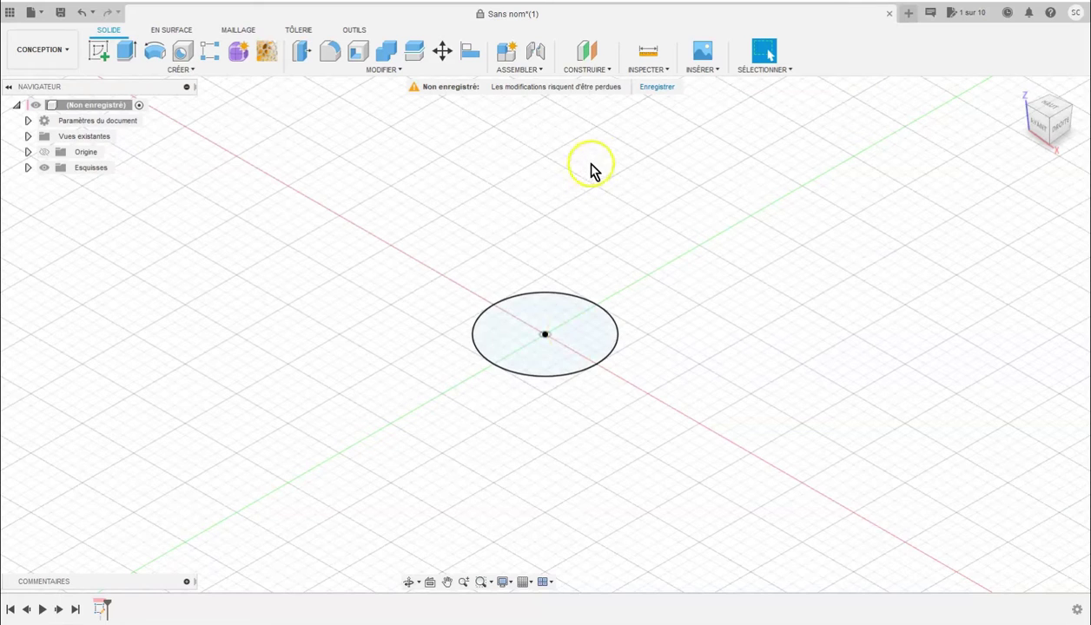
Create an offset construction plane 70 mm above the circle profile.
{"action": "left_click", "coordinate": [587, 70]}
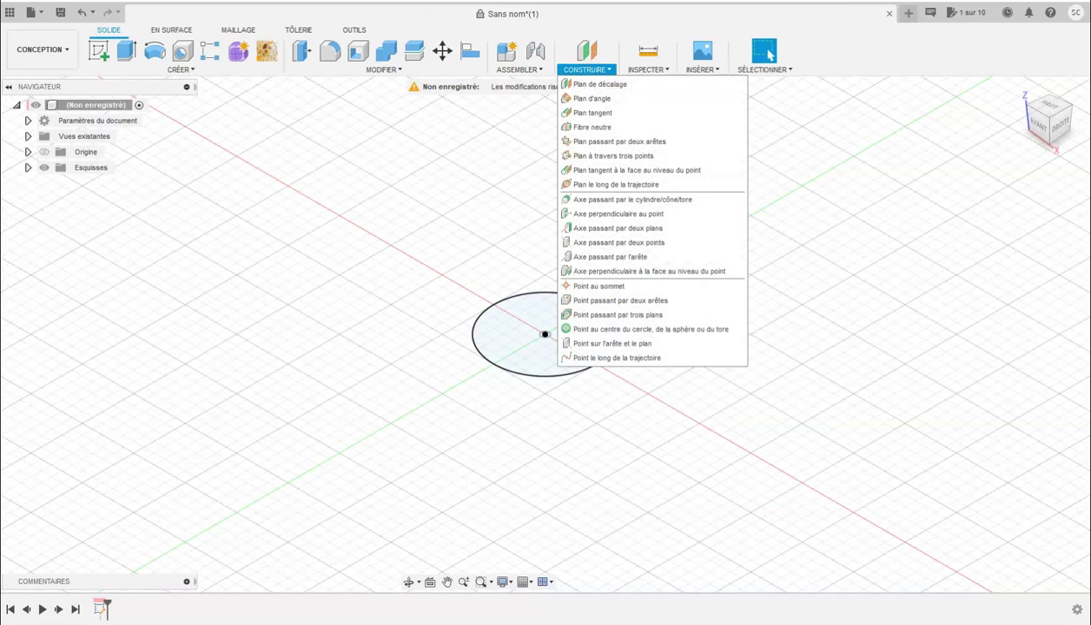
{"action": "left_click", "coordinate": [599, 84]}
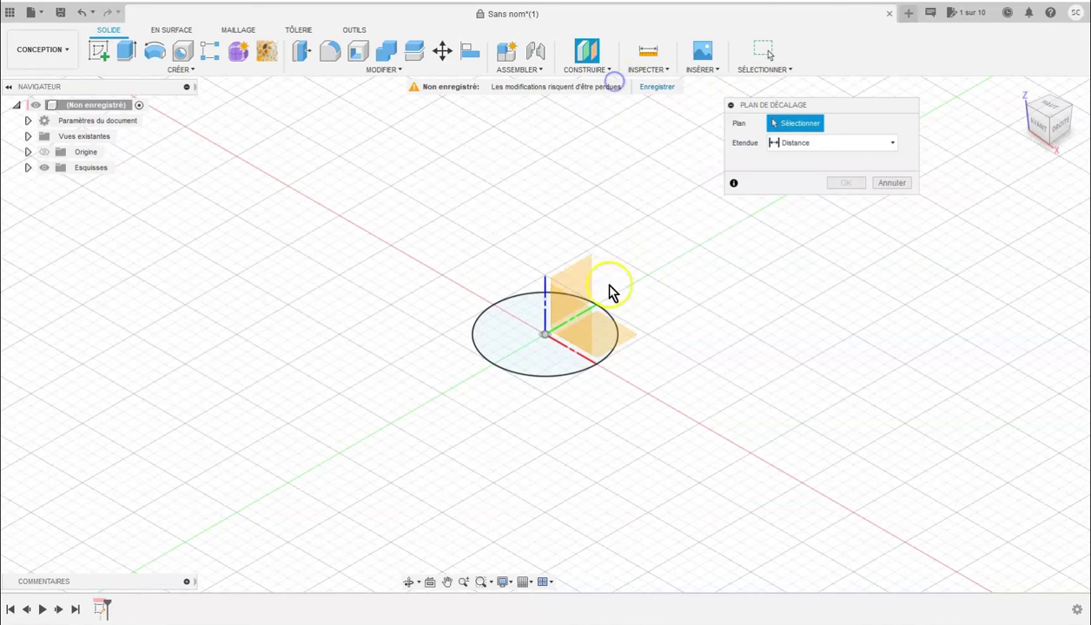
{"action": "left_click", "coordinate": [513, 340]}
{"action": "left_click_drag", "start_coordinate": [538, 320], "coordinate": [532, 156]}
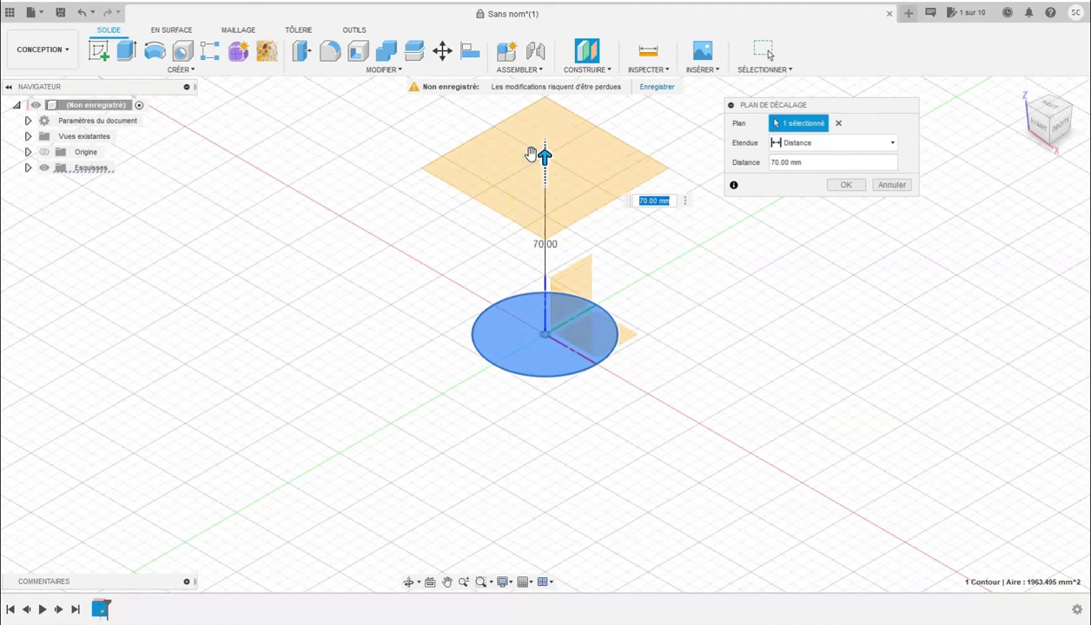
{"action": "type", "text": "70"}
{"action": "key", "text": "Return"}
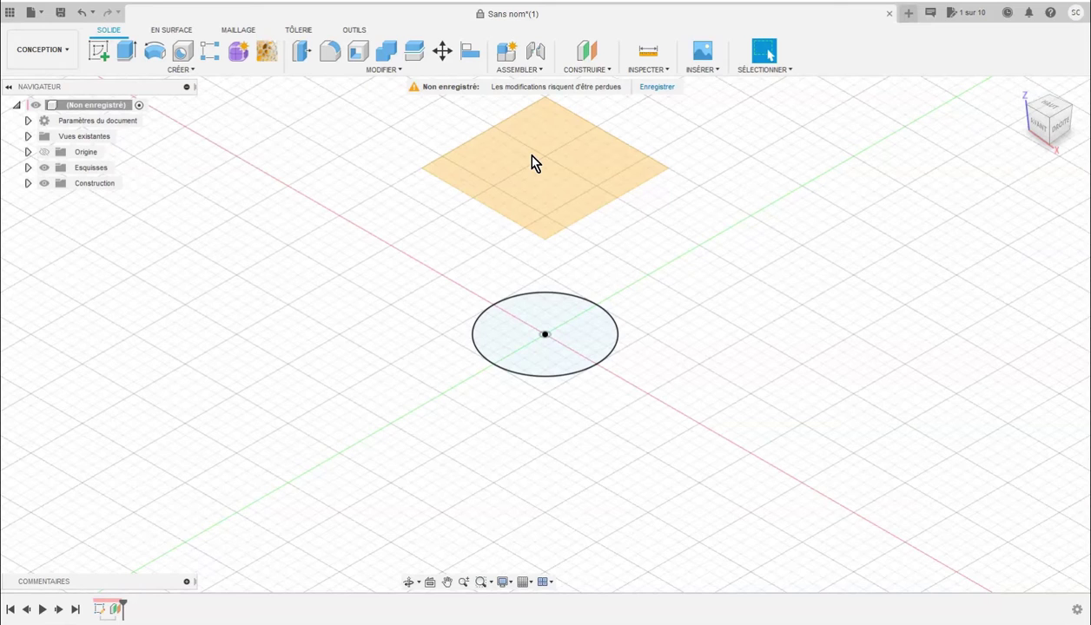
{"action": "middle_click_drag", "start_coordinate": [531, 156], "coordinate": [524, 303]}
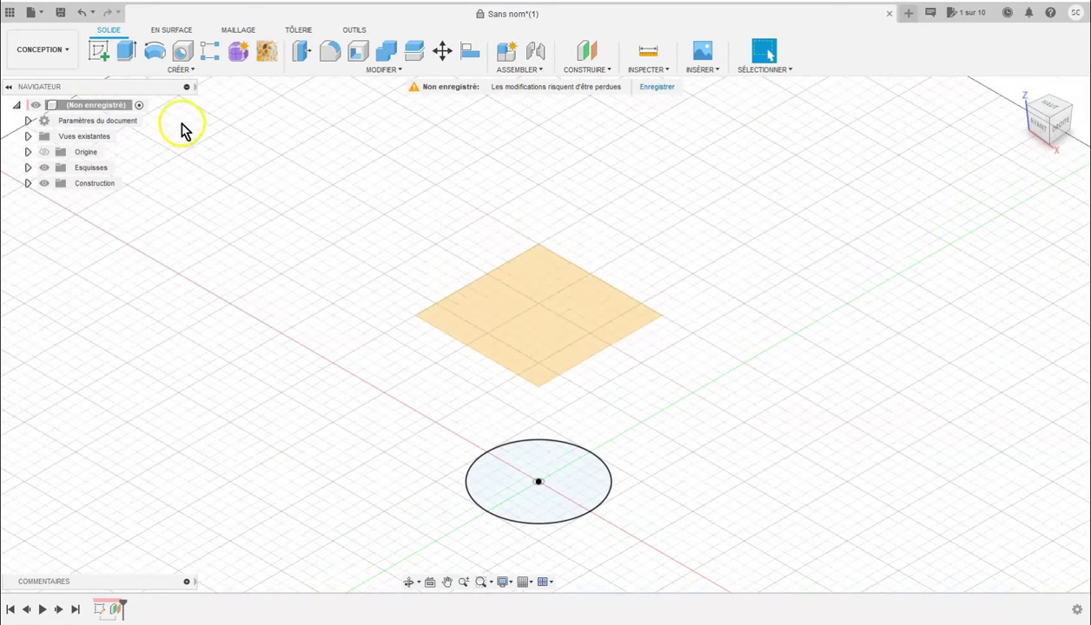
Start a sketch on the 70 mm offset plane and begin a fit-point spline above the circle.
{"action": "left_click", "coordinate": [99, 50]}
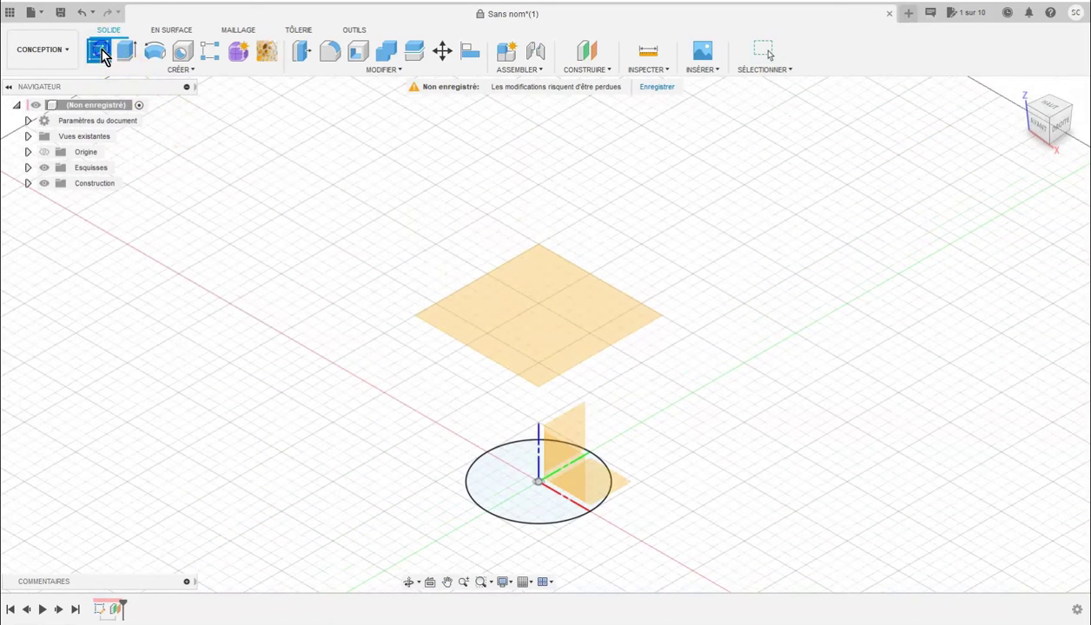
{"action": "left_click", "coordinate": [558, 303]}
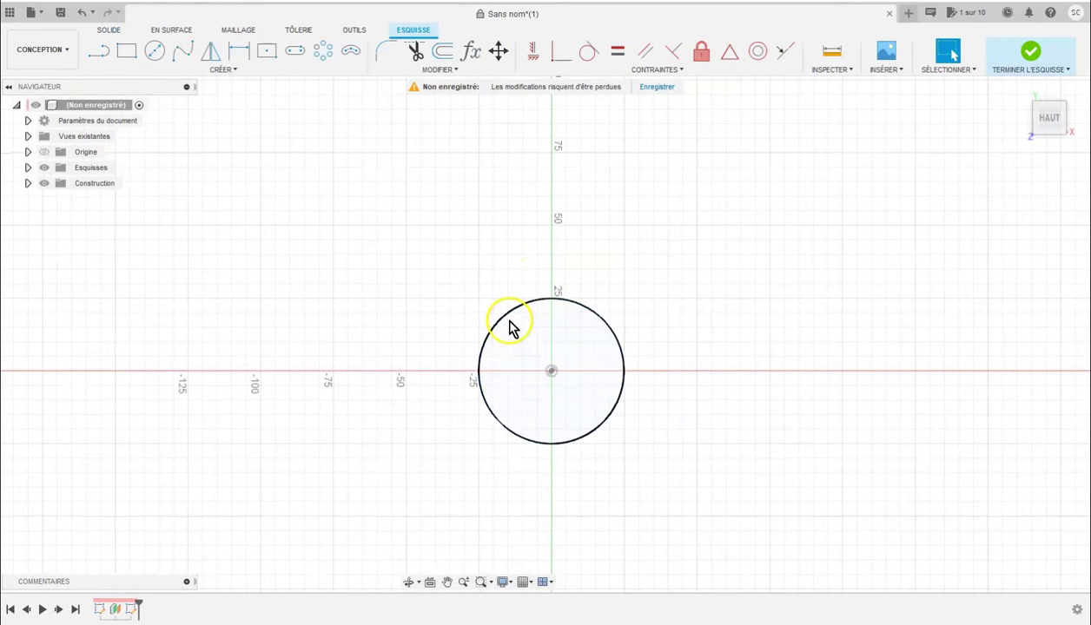
{"action": "left_click", "coordinate": [180, 50]}
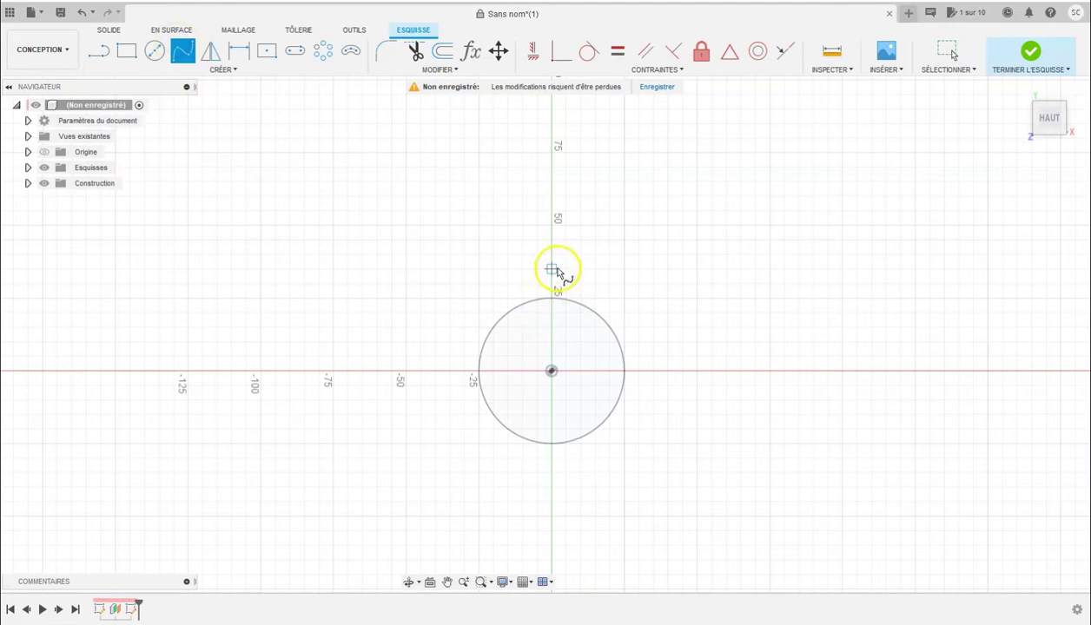
{"action": "left_click", "coordinate": [551, 270]}
{"action": "left_click", "coordinate": [639, 269]}
{"action": "left_click", "coordinate": [653, 342]}
Continue the wavy spline around the circle, close it at its start point, and finish the sketch.
{"action": "left_click", "coordinate": [683, 372]}
{"action": "left_click", "coordinate": [634, 438]}
{"action": "left_click", "coordinate": [601, 485]}
{"action": "left_click", "coordinate": [536, 465]}
{"action": "left_click", "coordinate": [449, 457]}
{"action": "left_click", "coordinate": [475, 410]}
{"action": "left_click", "coordinate": [435, 342]}
{"action": "left_click", "coordinate": [507, 311]}
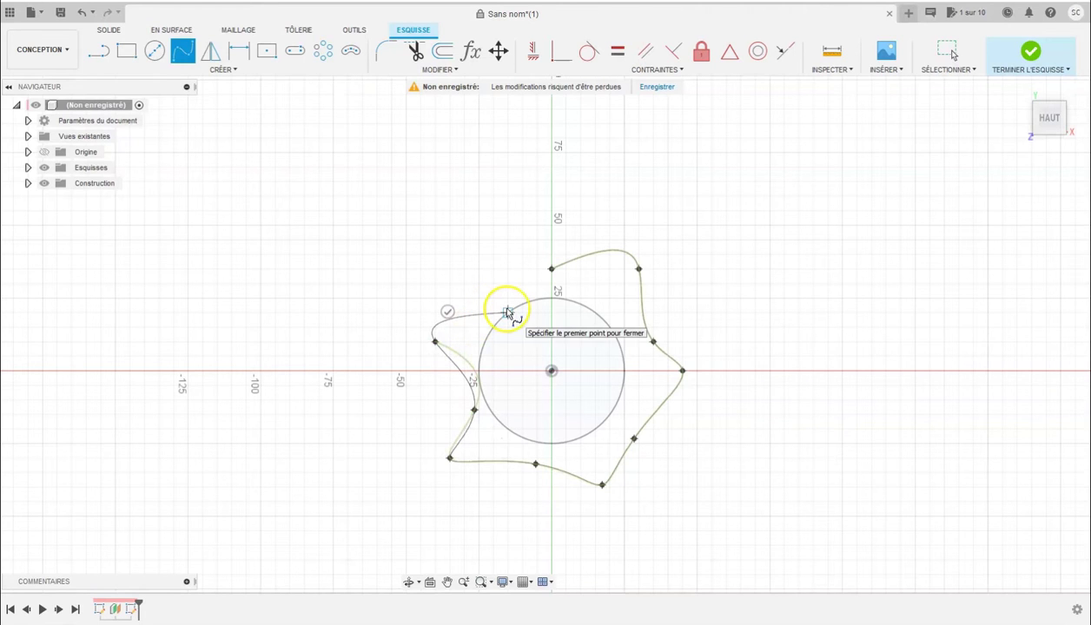
{"action": "left_click", "coordinate": [549, 269]}
{"action": "left_click", "coordinate": [1030, 54]}
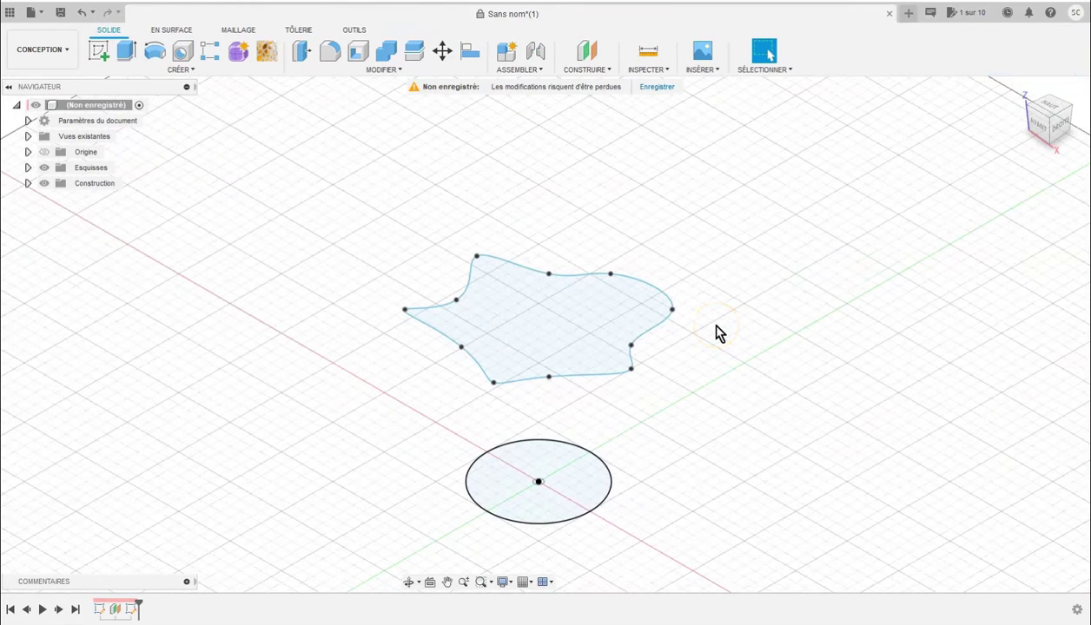
{"action": "left_click", "coordinate": [716, 330]}
Add an offset construction plane 55 mm above the wavy spline profile.
{"action": "left_click", "coordinate": [587, 70]}
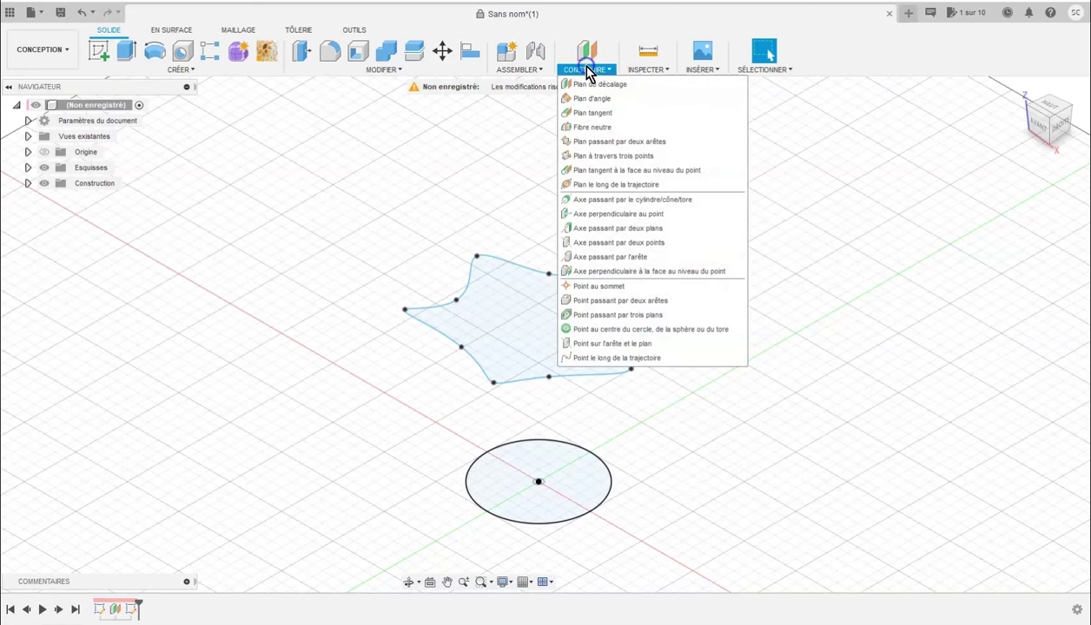
{"action": "left_click", "coordinate": [589, 84]}
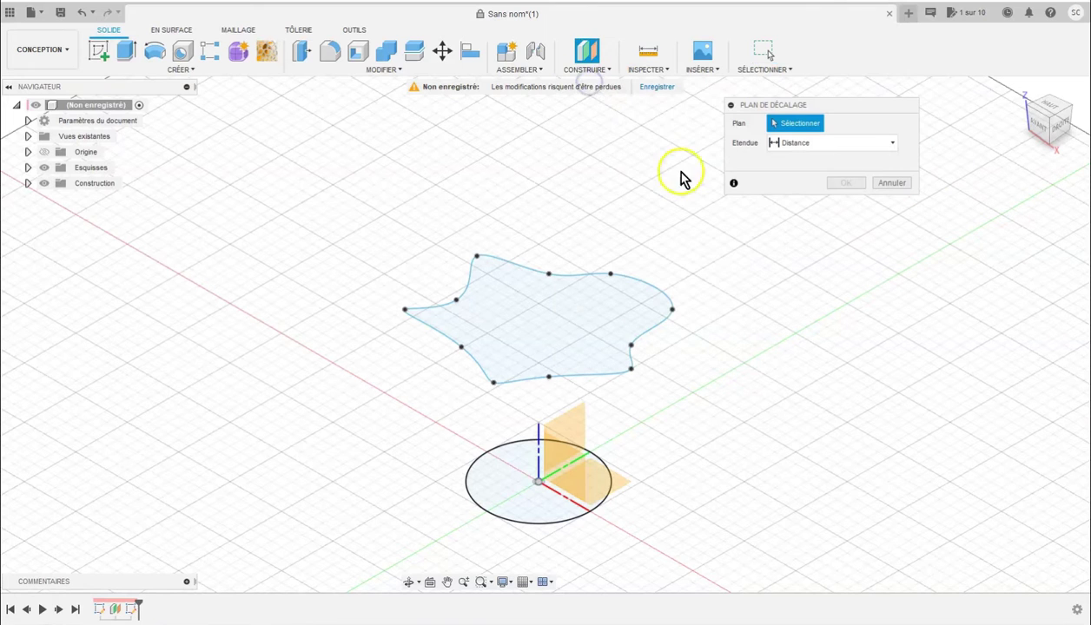
{"action": "left_click", "coordinate": [558, 310]}
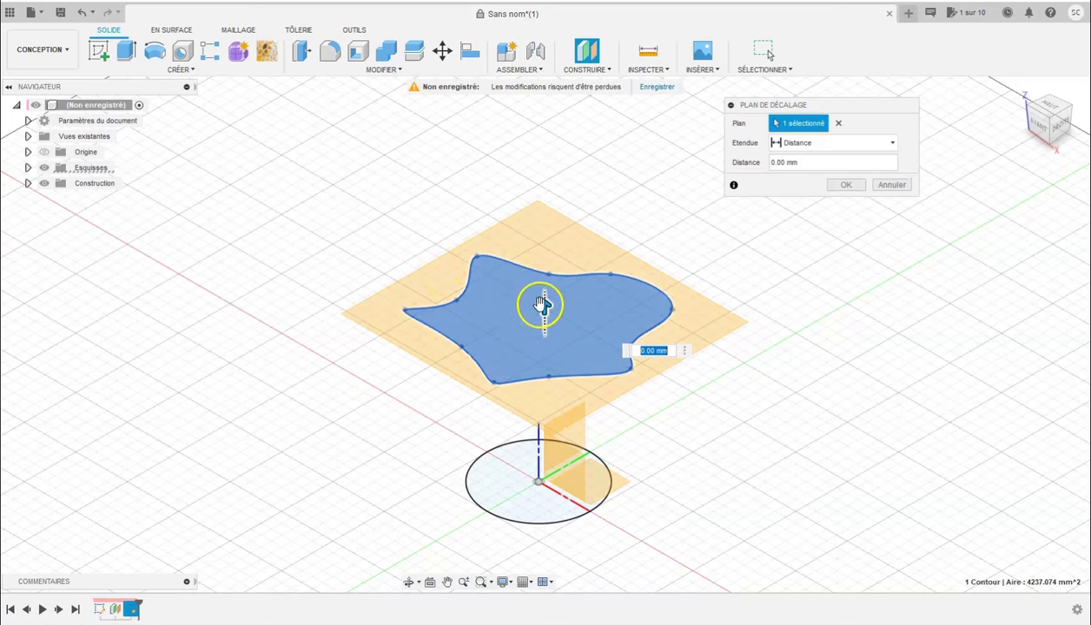
{"action": "left_click_drag", "start_coordinate": [543, 300], "coordinate": [544, 171]}
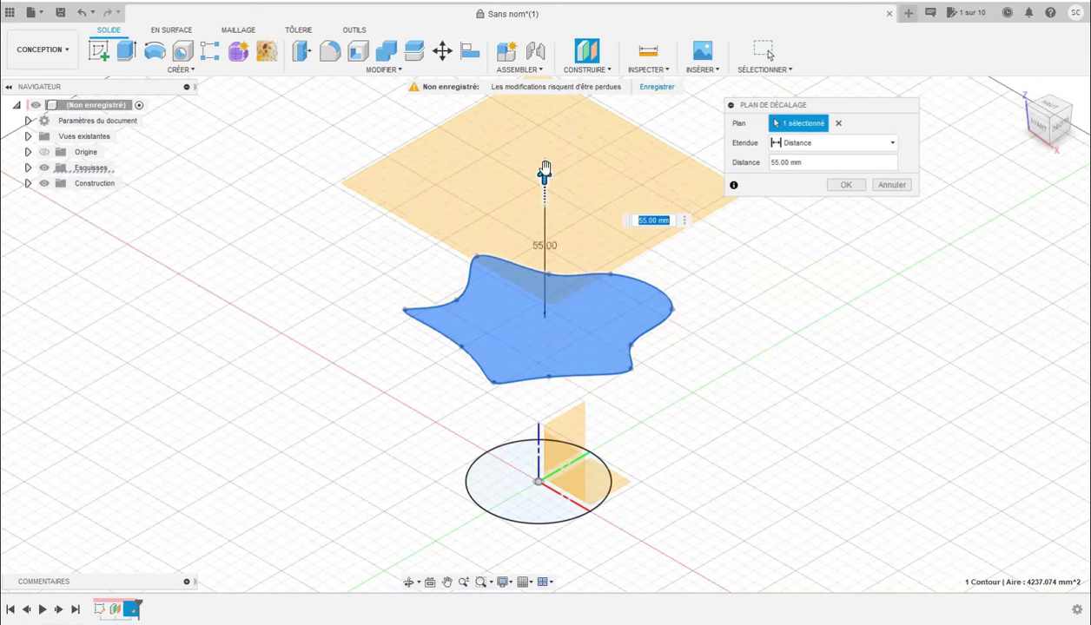
{"action": "key", "text": "Return"}
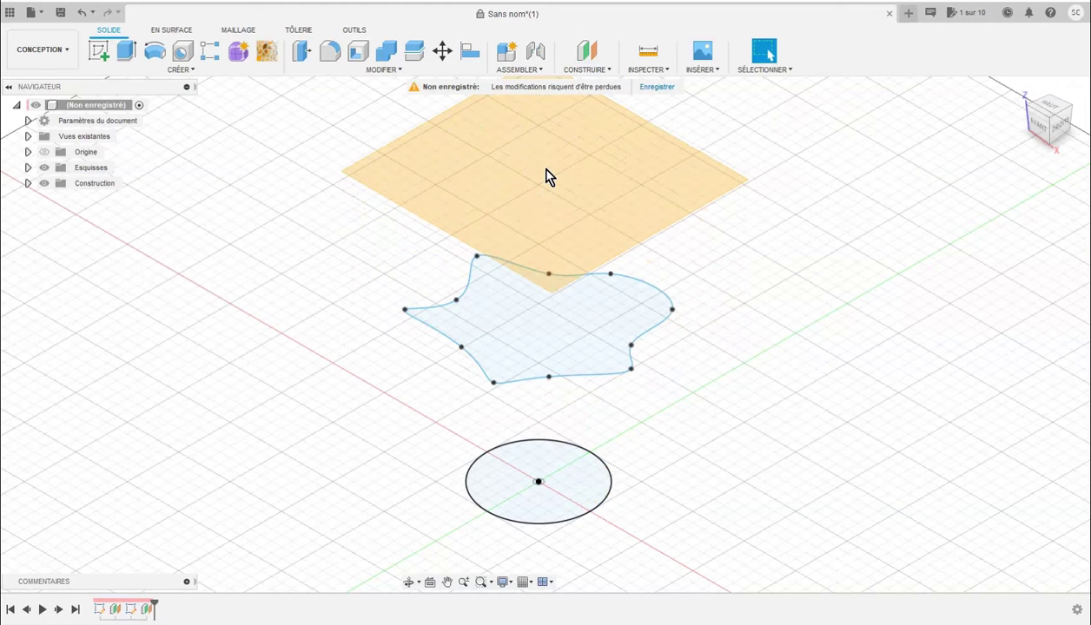
Start a sketch on the top 55 mm plane and place the first fit points of a new spline.
{"action": "left_click", "coordinate": [97, 55]}
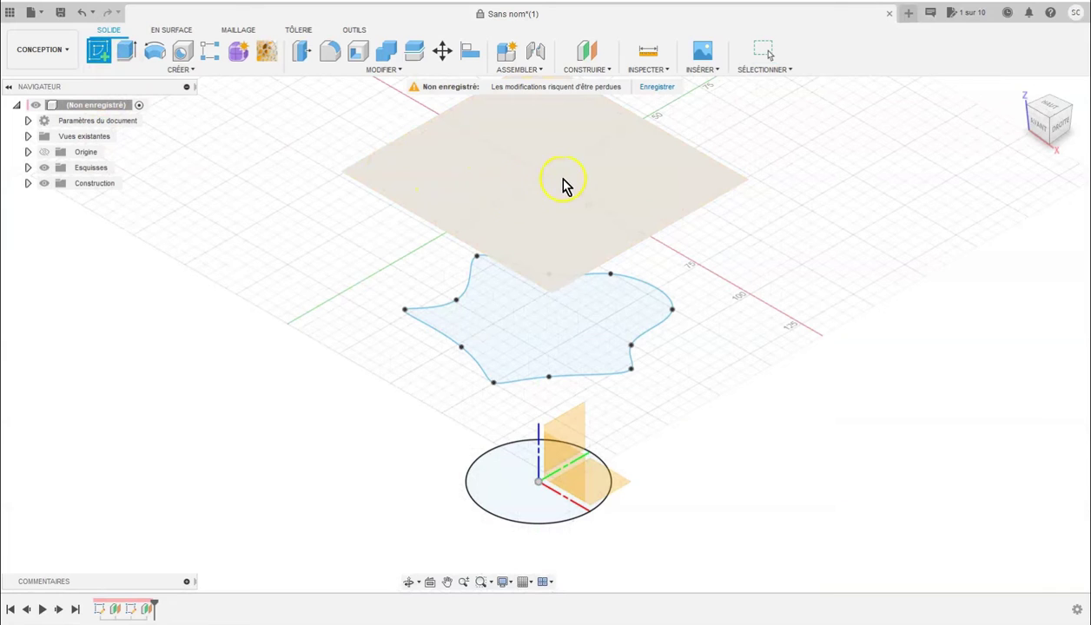
{"action": "left_click", "coordinate": [562, 182]}
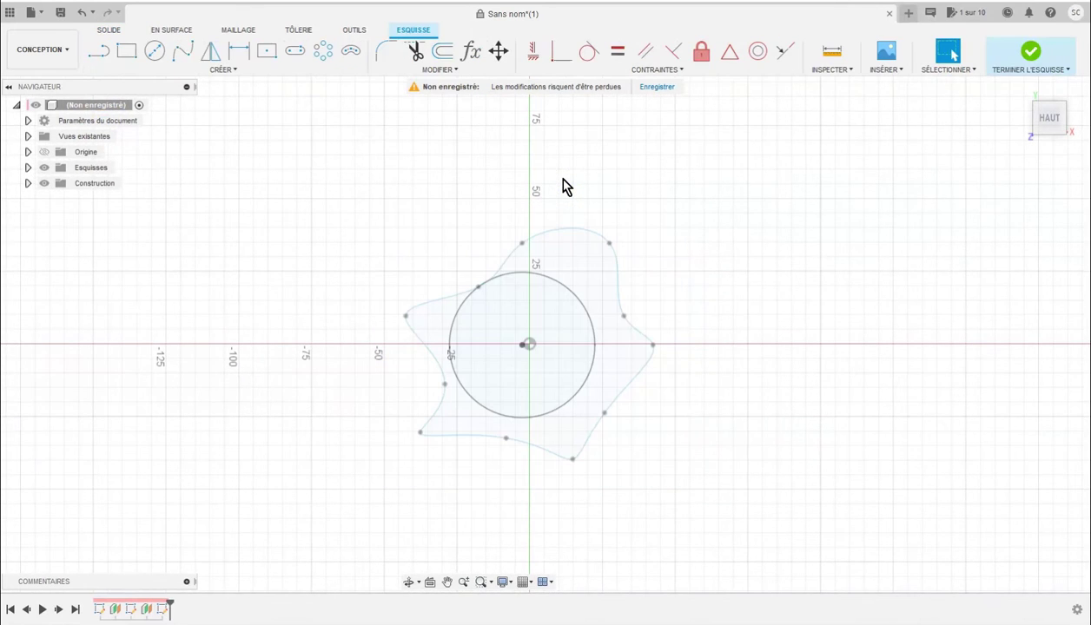
{"action": "left_click", "coordinate": [192, 54]}
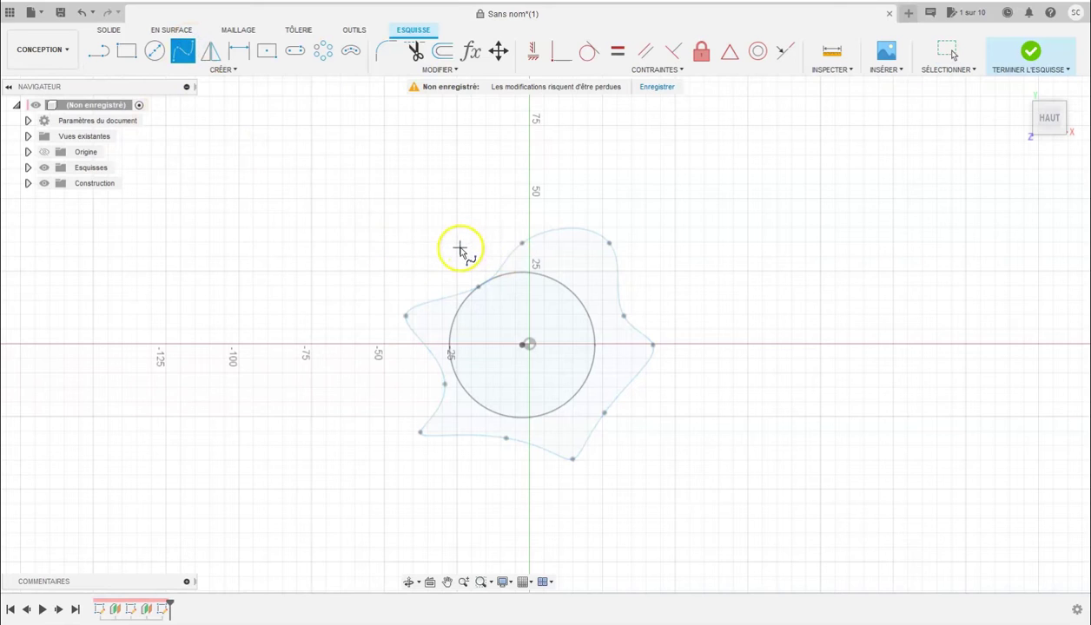
{"action": "left_click_drag", "start_coordinate": [454, 252], "coordinate": [566, 252]}
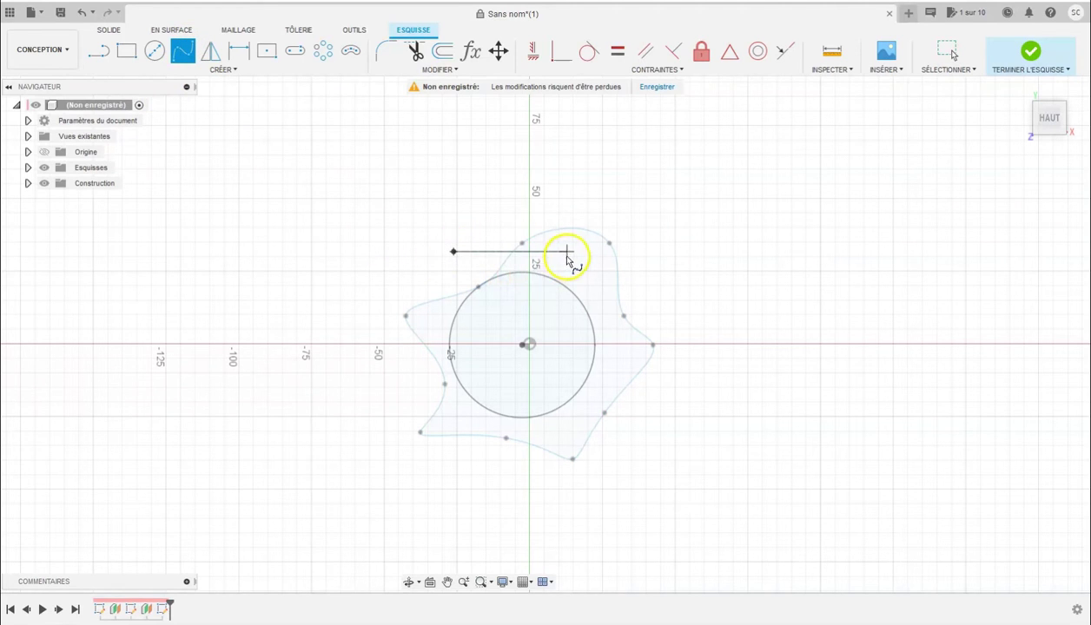
{"action": "left_click", "coordinate": [570, 252]}
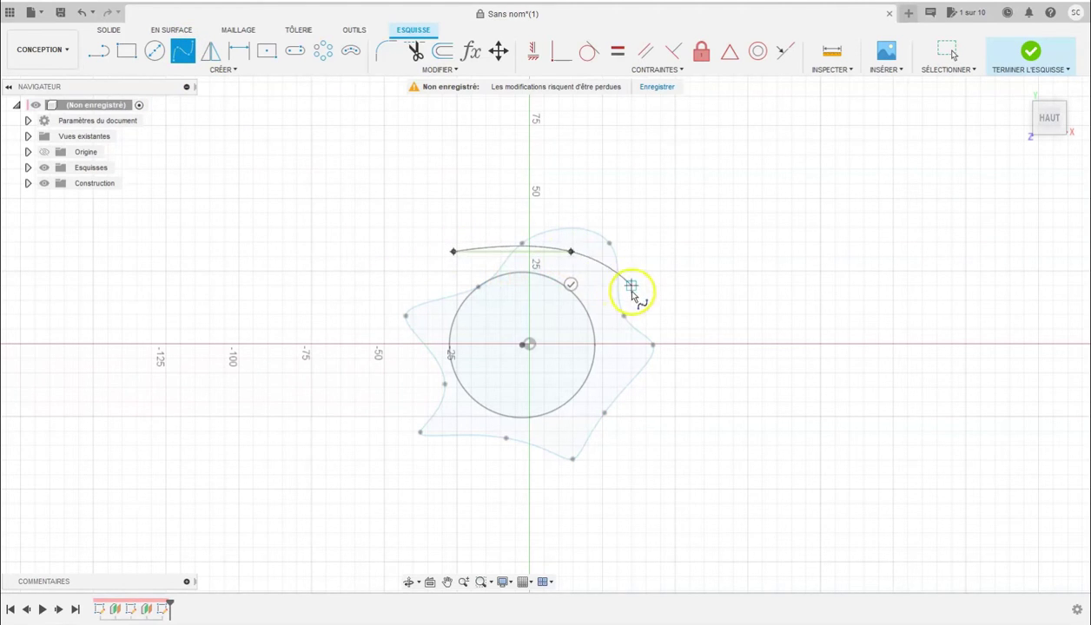
{"action": "left_click", "coordinate": [635, 294]}
Carry the wavy spline around the circle, close it on its first point, and finish the sketch.
{"action": "left_click", "coordinate": [616, 357]}
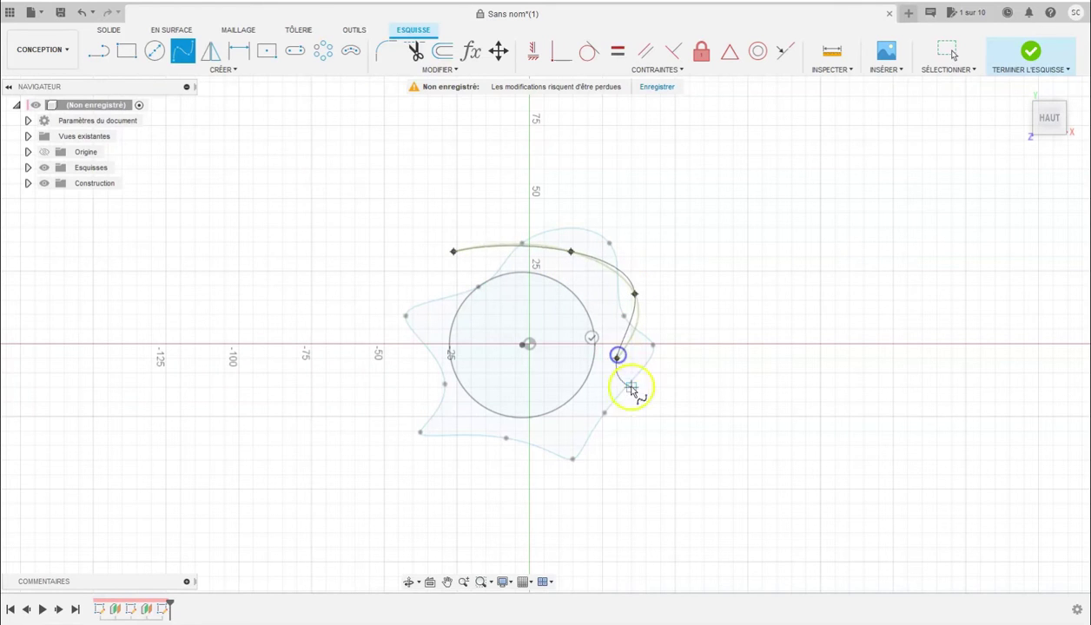
{"action": "left_click", "coordinate": [645, 417]}
{"action": "left_click", "coordinate": [559, 431]}
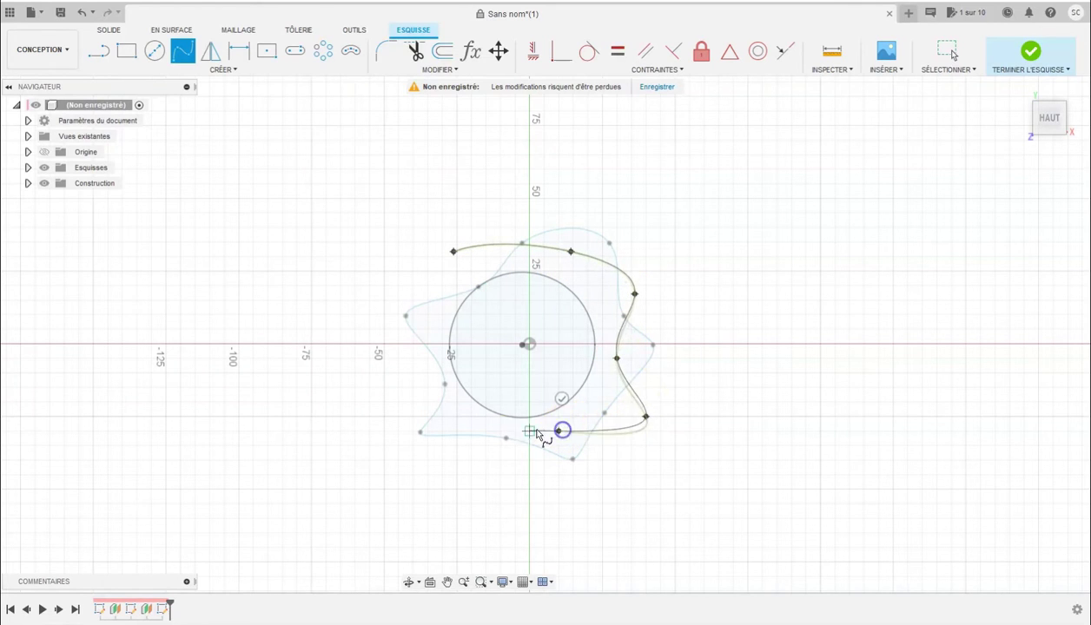
{"action": "left_click", "coordinate": [486, 460]}
{"action": "left_click", "coordinate": [453, 406]}
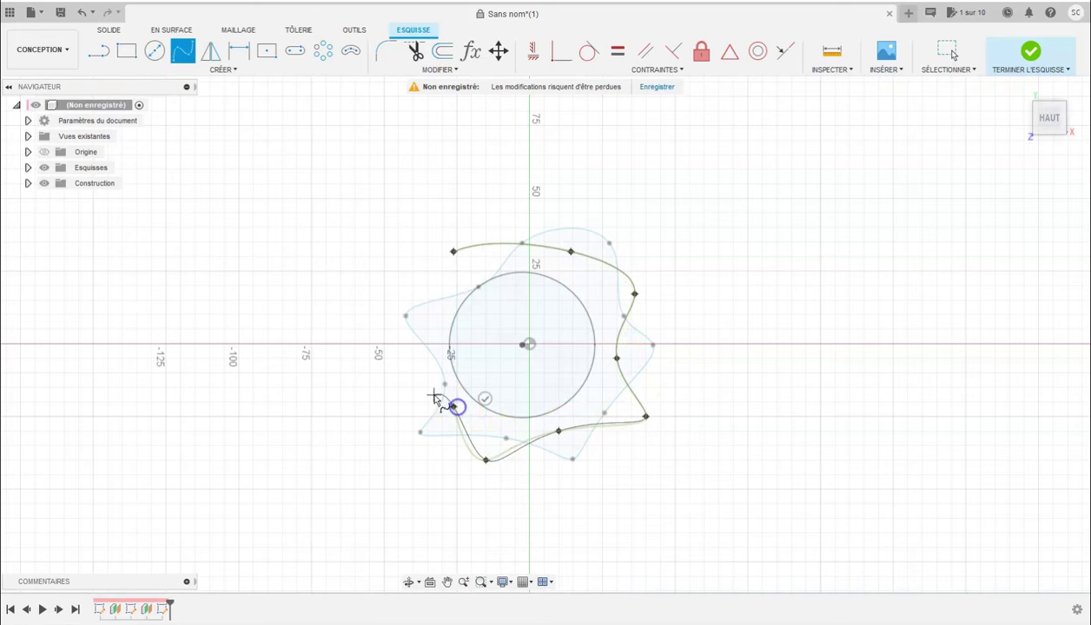
{"action": "left_click", "coordinate": [410, 379]}
{"action": "left_click", "coordinate": [428, 314]}
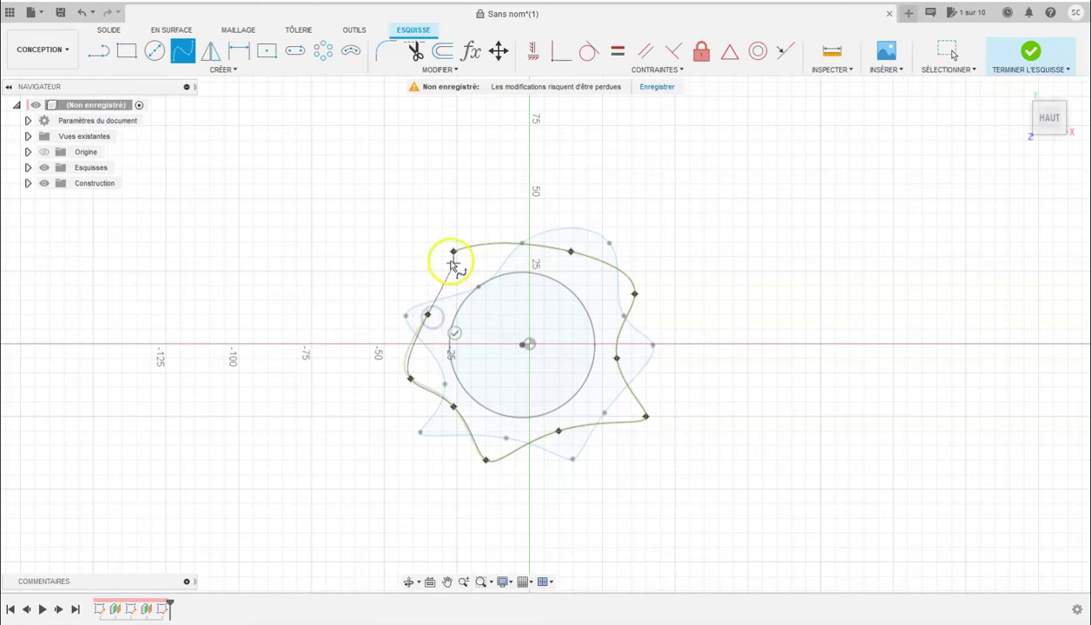
{"action": "left_click", "coordinate": [453, 252]}
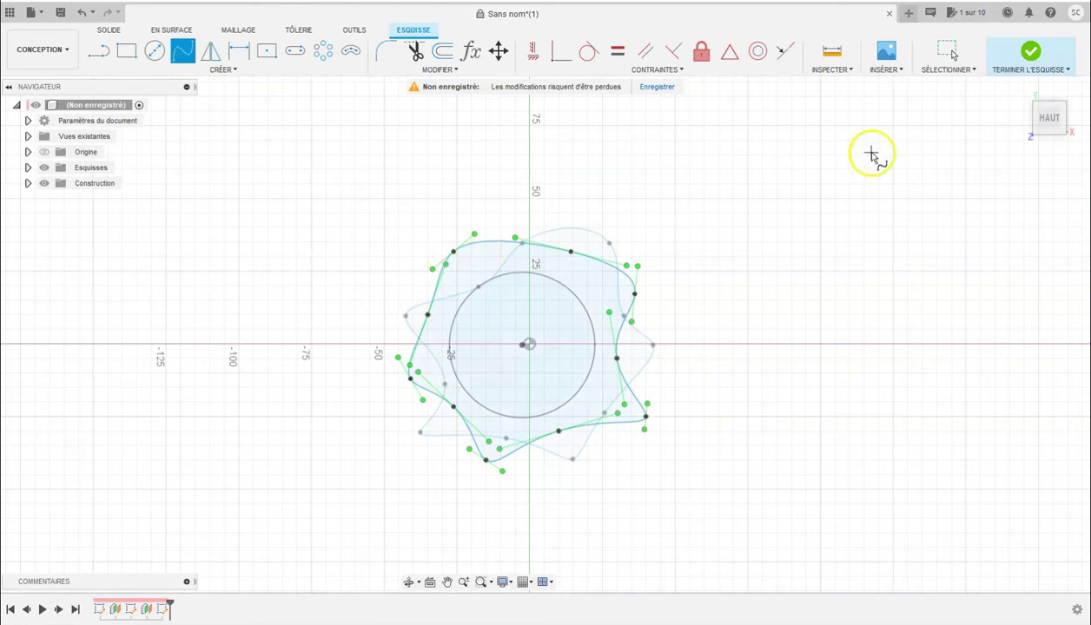
{"action": "left_click", "coordinate": [1032, 54]}
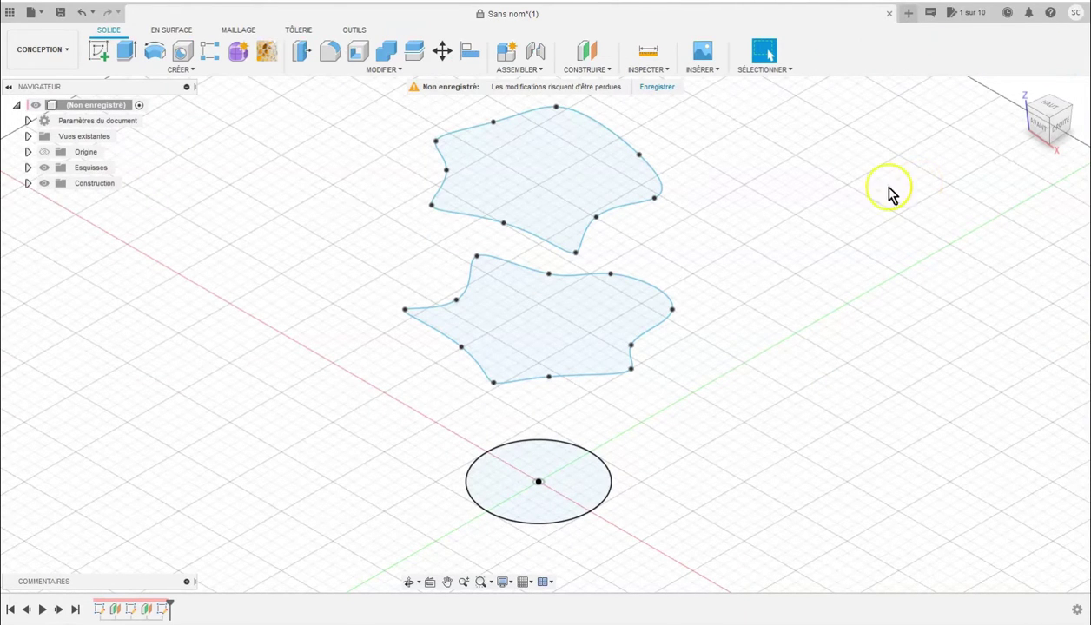
Start a loft using the circle, middle wavy profile and top wavy profile as contours 1–3.
{"action": "left_click", "coordinate": [156, 75]}
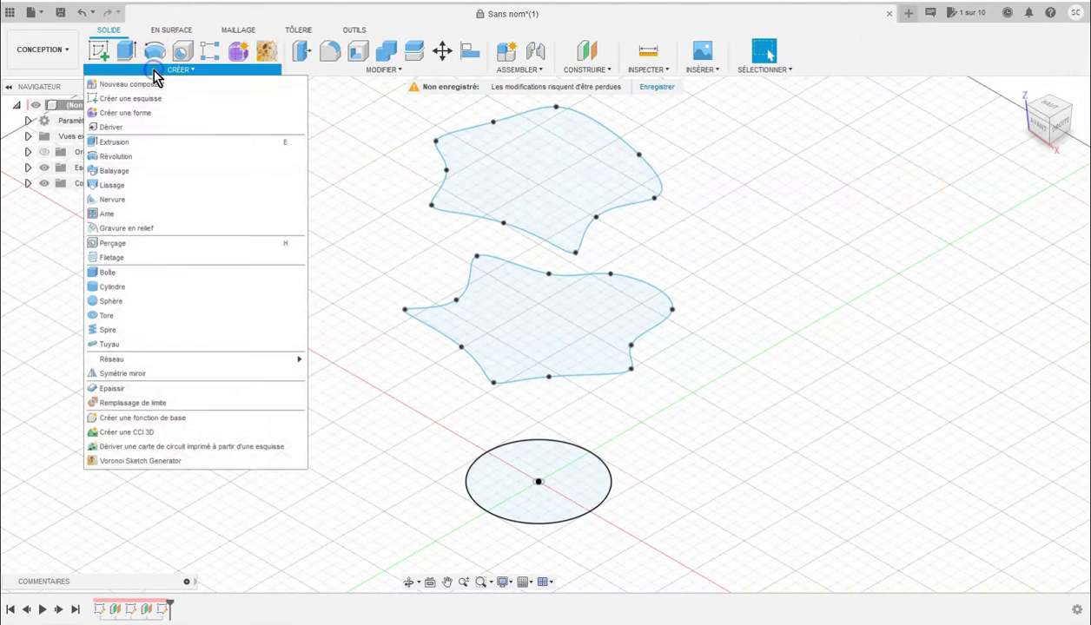
{"action": "left_click", "coordinate": [119, 186]}
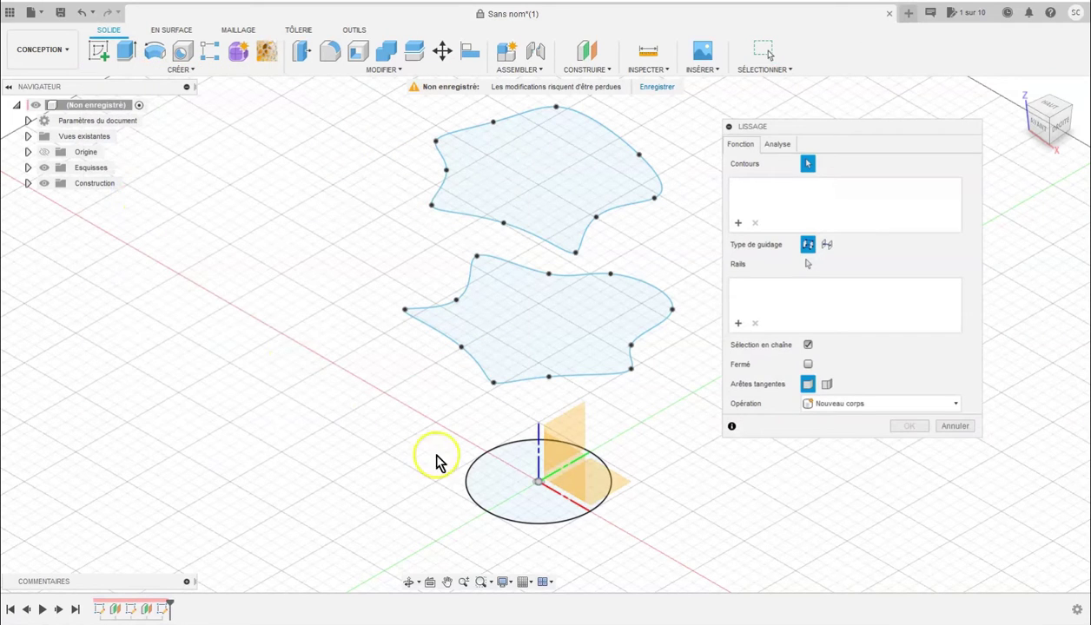
{"action": "left_click", "coordinate": [495, 482]}
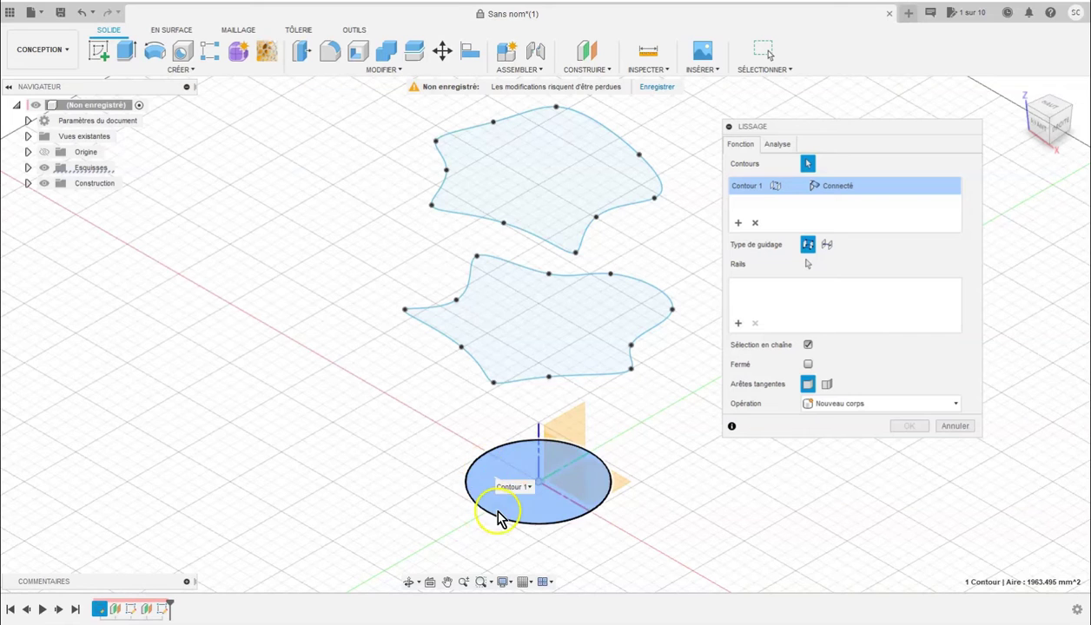
{"action": "left_click", "coordinate": [549, 334]}
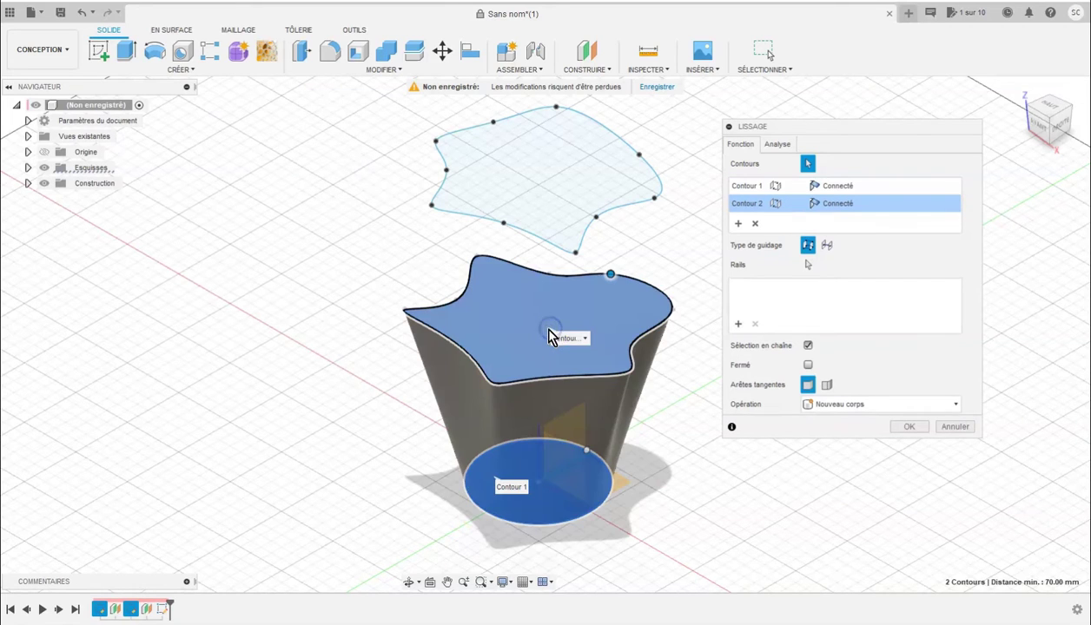
{"action": "left_click", "coordinate": [561, 196]}
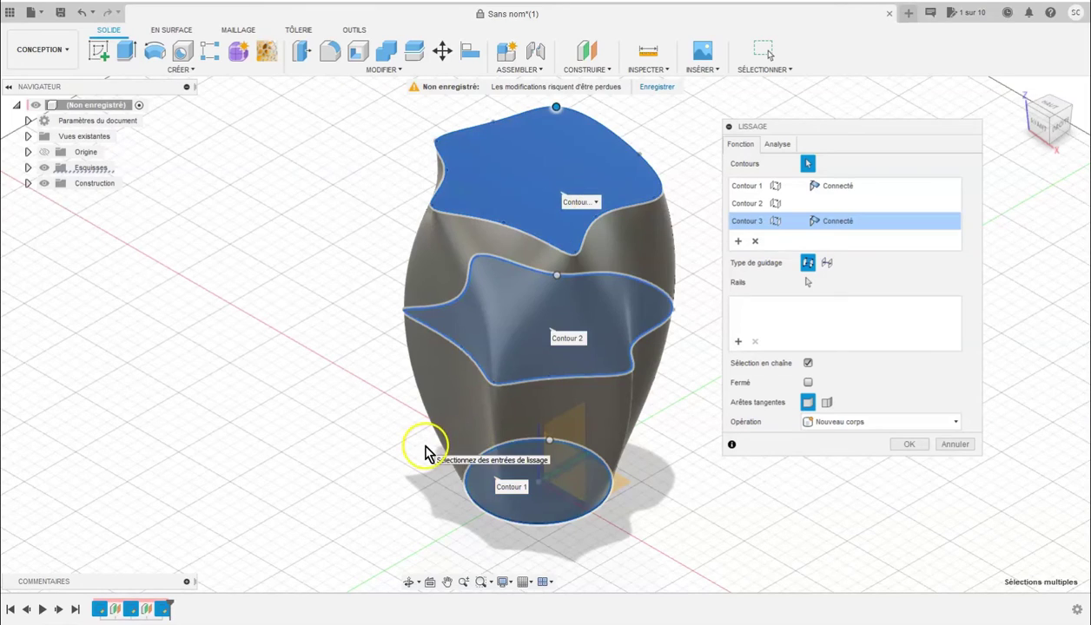
{"action": "mouse_move", "coordinate": [426, 453]}
{"action": "middle_mouse_down", "text": "shift"}
{"action": "mouse_move", "coordinate": [608, 386]}
{"action": "mouse_move", "coordinate": [475, 382]}
{"action": "mouse_move", "coordinate": [480, 421]}
{"action": "mouse_move", "coordinate": [625, 438]}
{"action": "mouse_move", "coordinate": [458, 404]}
{"action": "mouse_move", "coordinate": [575, 427]}
{"action": "mouse_move", "coordinate": [633, 422]}
{"action": "middle_mouse_up", "text": "shift"}
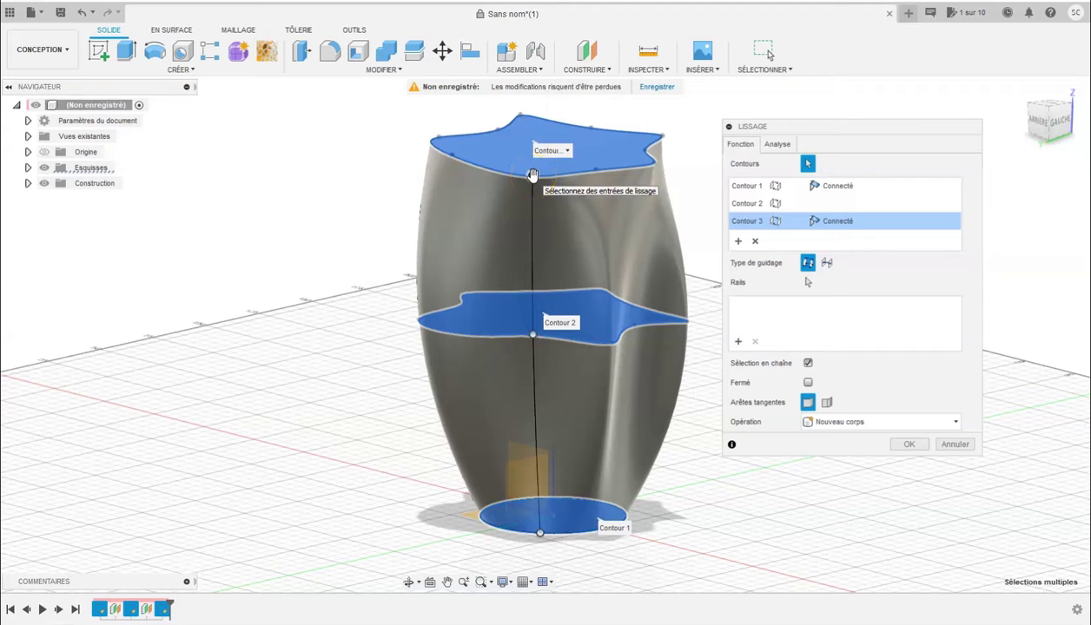
Twist the loft by shifting the top, middle and bottom alignment points, then commit it as a solid body.
{"action": "left_click", "coordinate": [529, 182]}
{"action": "left_click", "coordinate": [519, 184]}
{"action": "left_click", "coordinate": [521, 170]}
{"action": "left_click", "coordinate": [530, 176]}
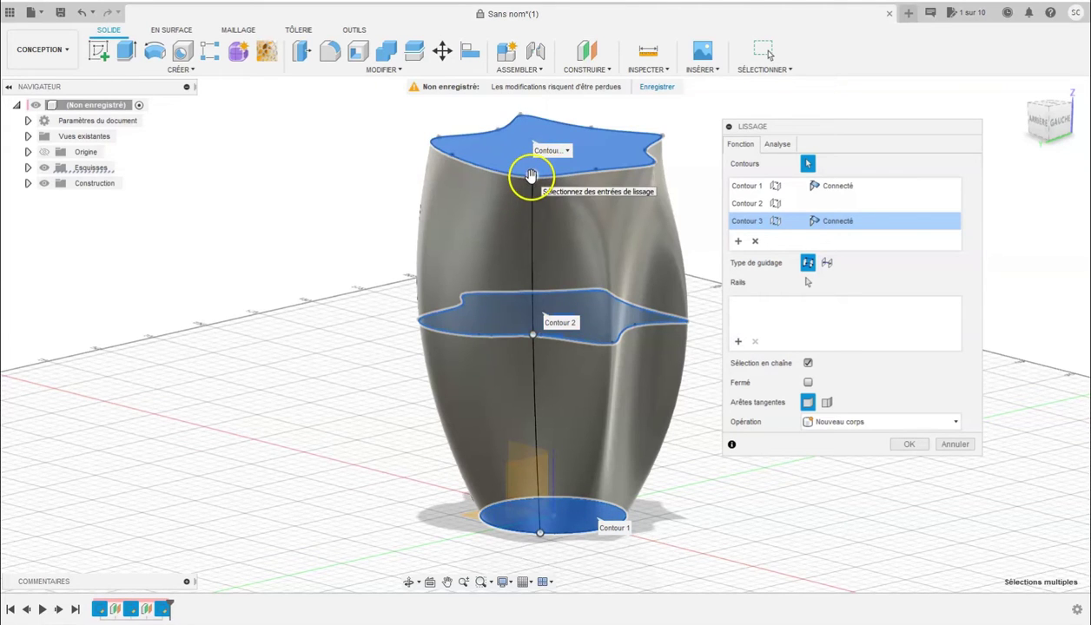
{"action": "left_click_drag", "start_coordinate": [526, 177], "coordinate": [488, 170]}
{"action": "left_click", "coordinate": [537, 398]}
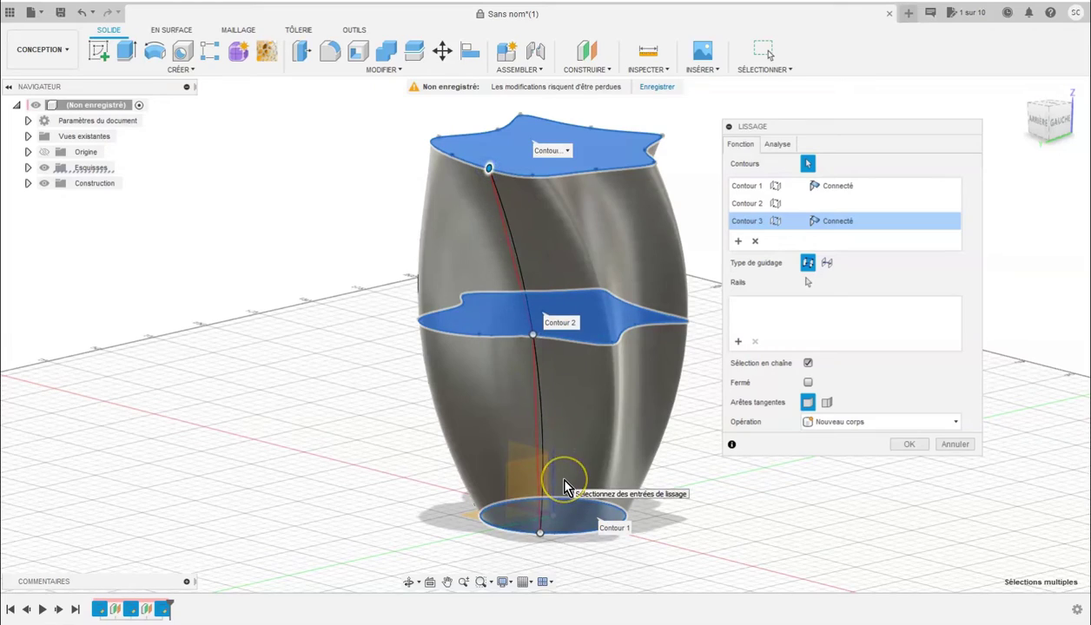
{"action": "mouse_move", "coordinate": [652, 502]}
{"action": "middle_mouse_down", "text": "shift"}
{"action": "mouse_move", "coordinate": [358, 470]}
{"action": "mouse_move", "coordinate": [233, 489]}
{"action": "middle_mouse_up", "text": "shift"}
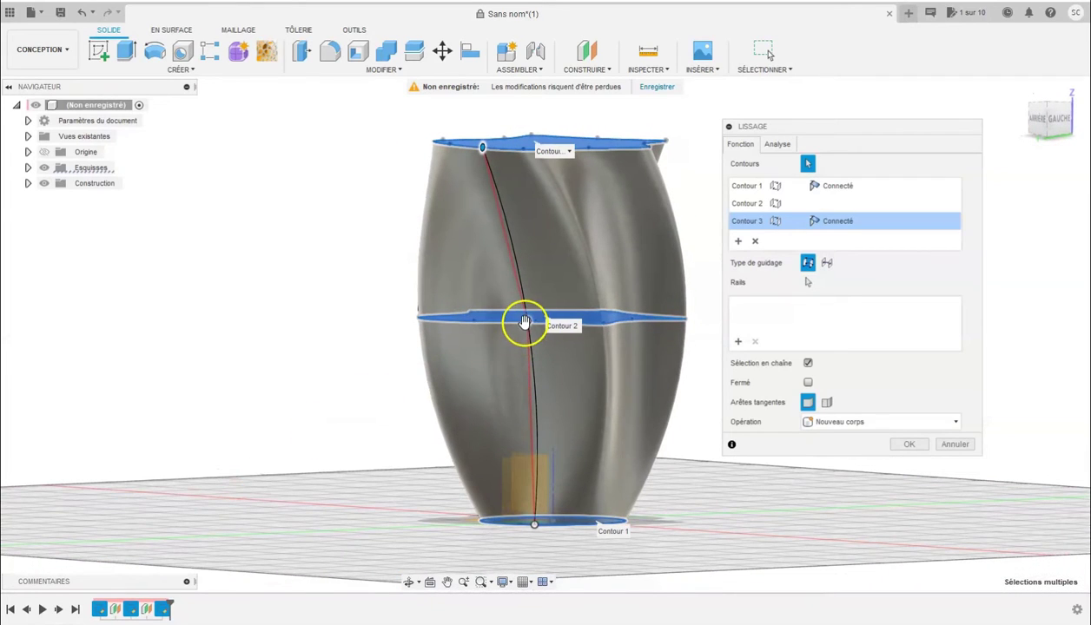
{"action": "left_click_drag", "start_coordinate": [524, 321], "coordinate": [553, 319]}
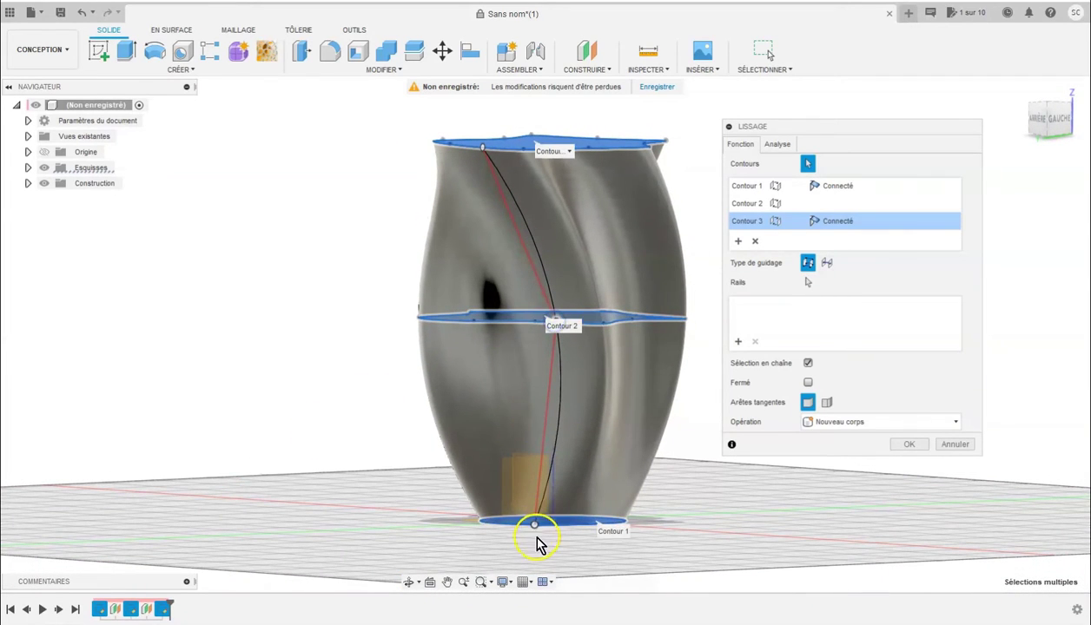
{"action": "left_click_drag", "start_coordinate": [530, 526], "coordinate": [514, 524]}
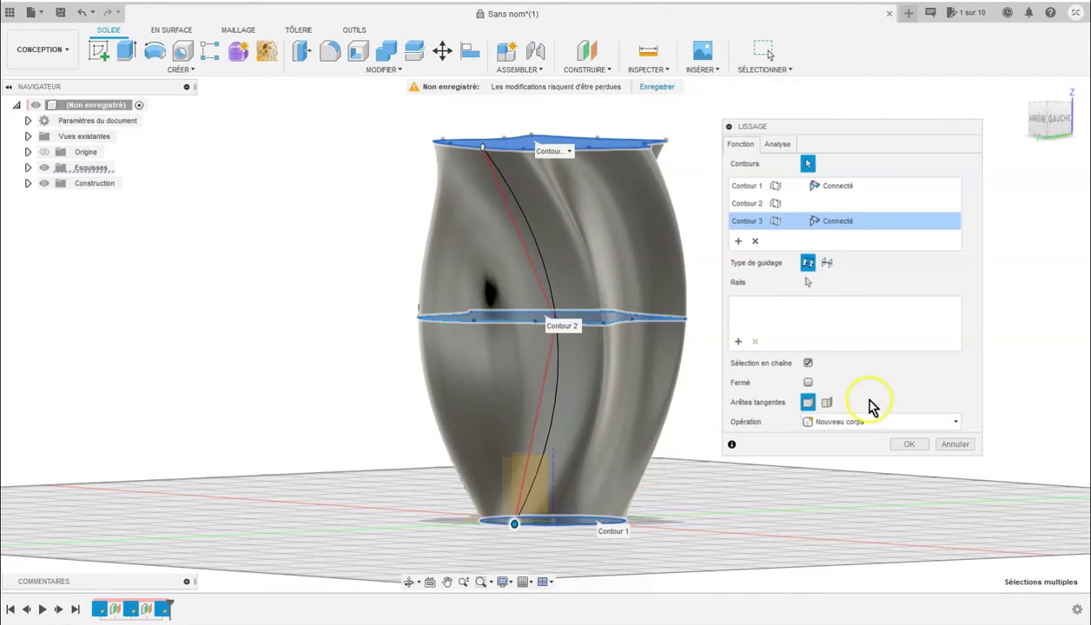
{"action": "left_click", "coordinate": [909, 444]}
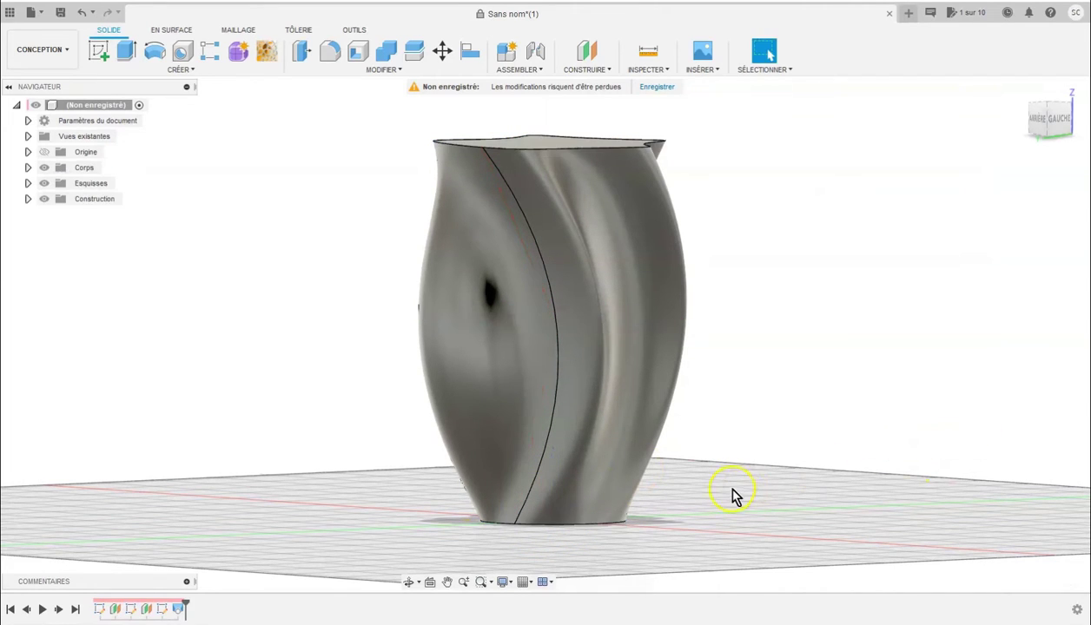
Shell the vase inward with 1 mm wall thickness, removing the top face.
{"action": "mouse_move", "coordinate": [803, 346]}
{"action": "middle_mouse_down", "text": "shift"}
{"action": "mouse_move", "coordinate": [718, 380]}
{"action": "mouse_move", "coordinate": [667, 345]}
{"action": "mouse_move", "coordinate": [642, 310]}
{"action": "mouse_move", "coordinate": [613, 397]}
{"action": "mouse_move", "coordinate": [658, 382]}
{"action": "middle_mouse_up", "text": "shift"}
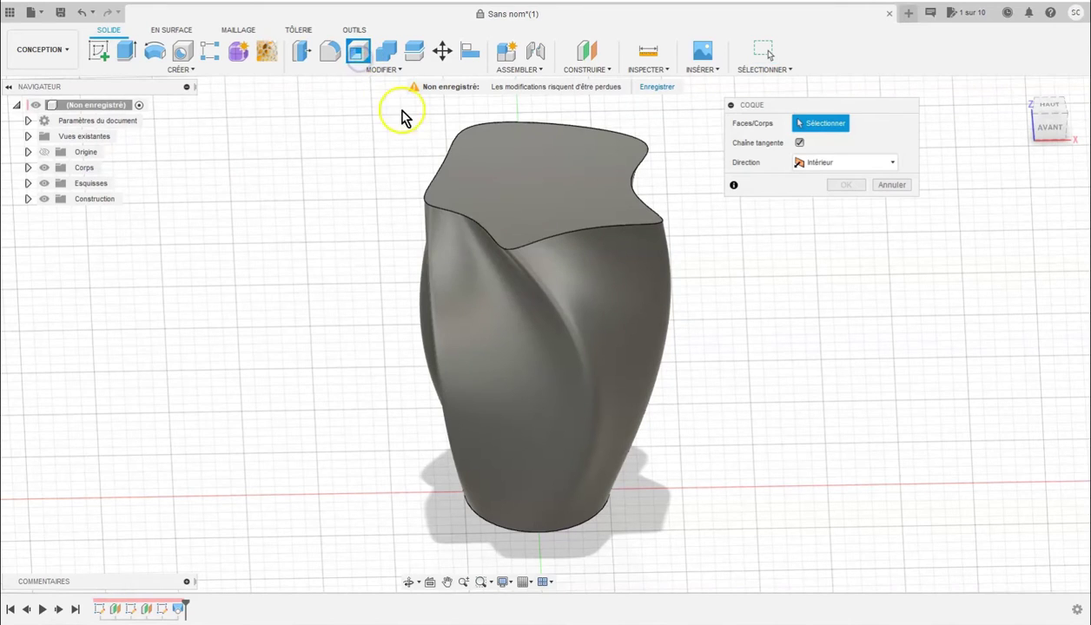
{"action": "left_click", "coordinate": [512, 161]}
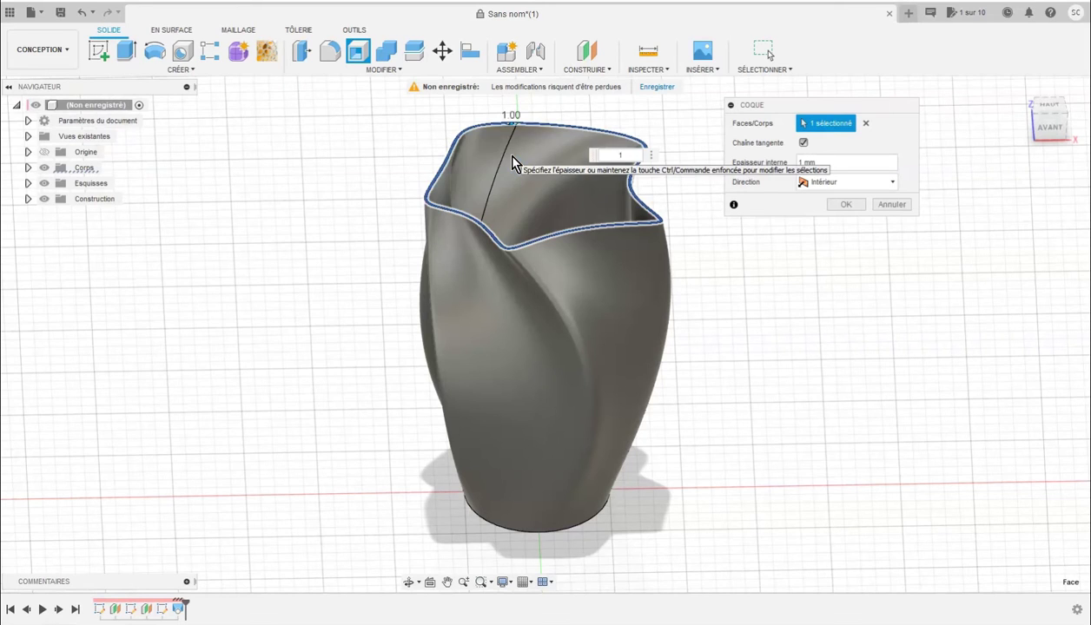
{"action": "left_click", "coordinate": [853, 204]}
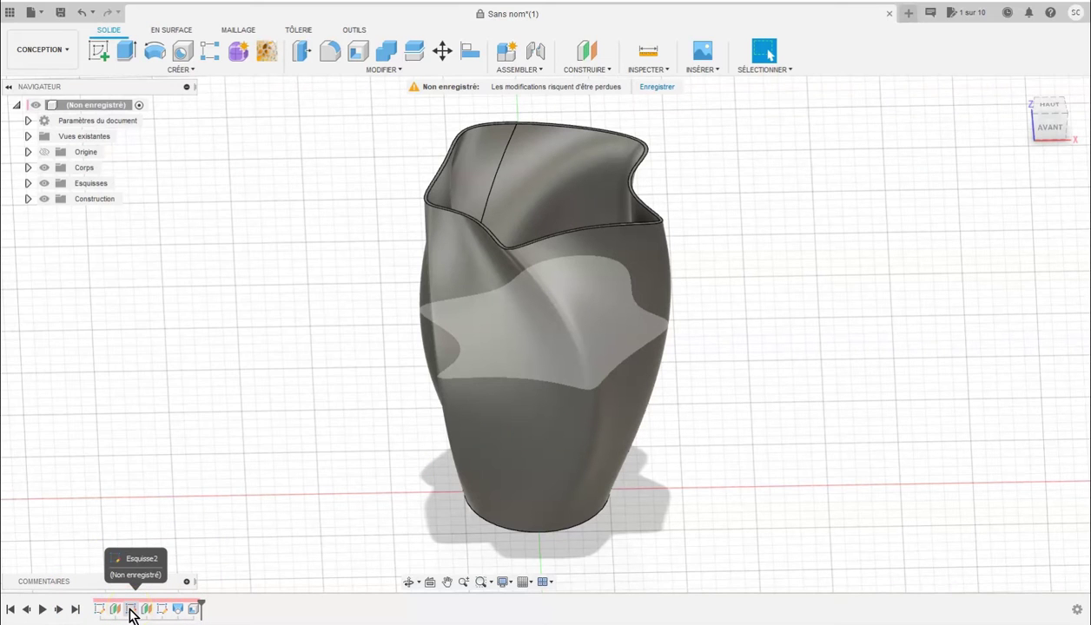
Edit Esquisse2, drag two of its spline fit points to a new shape, and finish the sketch.
{"action": "double_click", "coordinate": [131, 609]}
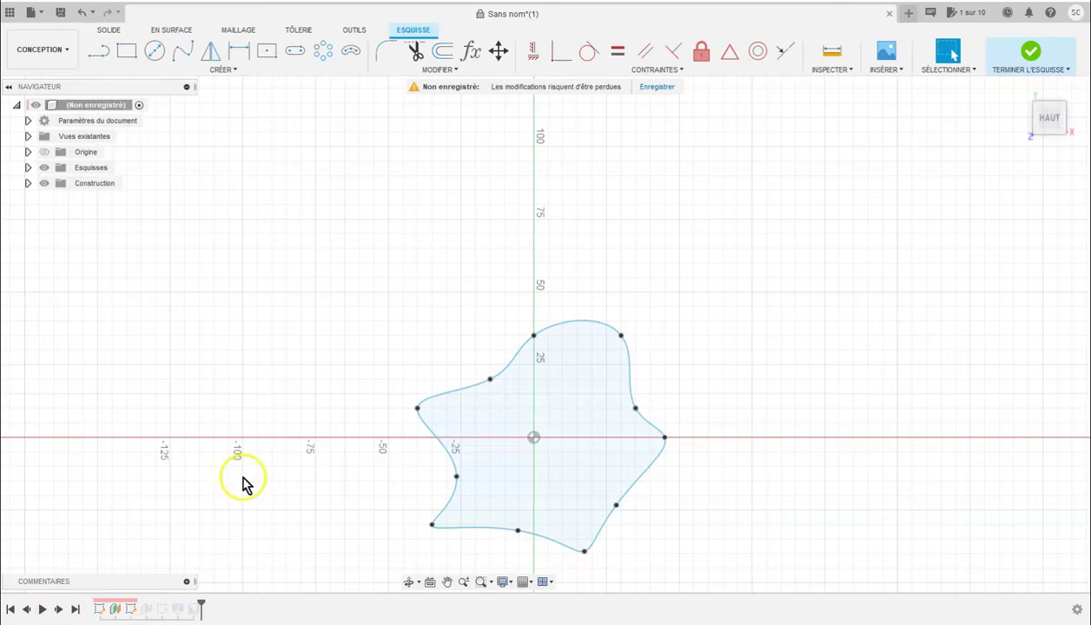
{"action": "left_click_drag", "start_coordinate": [491, 382], "coordinate": [494, 389]}
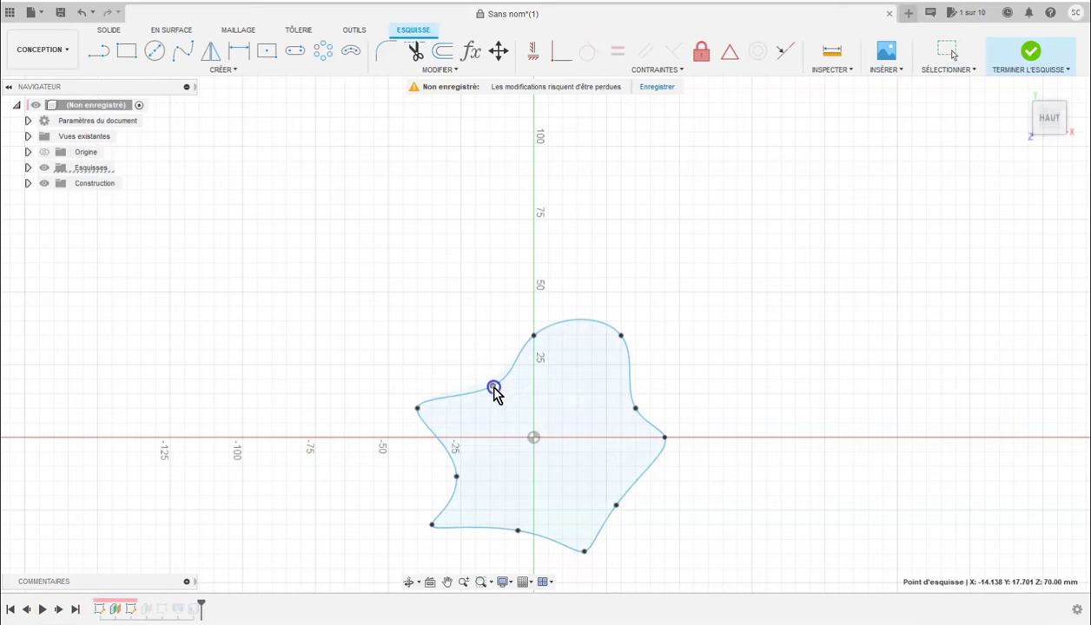
{"action": "left_click", "coordinate": [618, 343]}
{"action": "left_click_drag", "start_coordinate": [620, 337], "coordinate": [608, 345]}
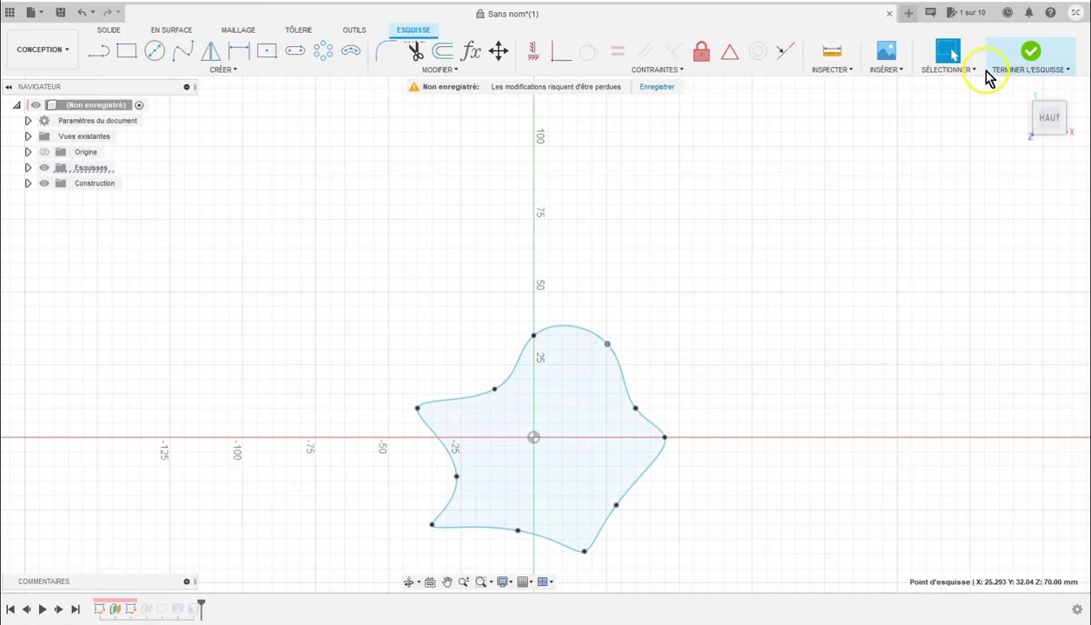
{"action": "left_click", "coordinate": [1027, 59]}
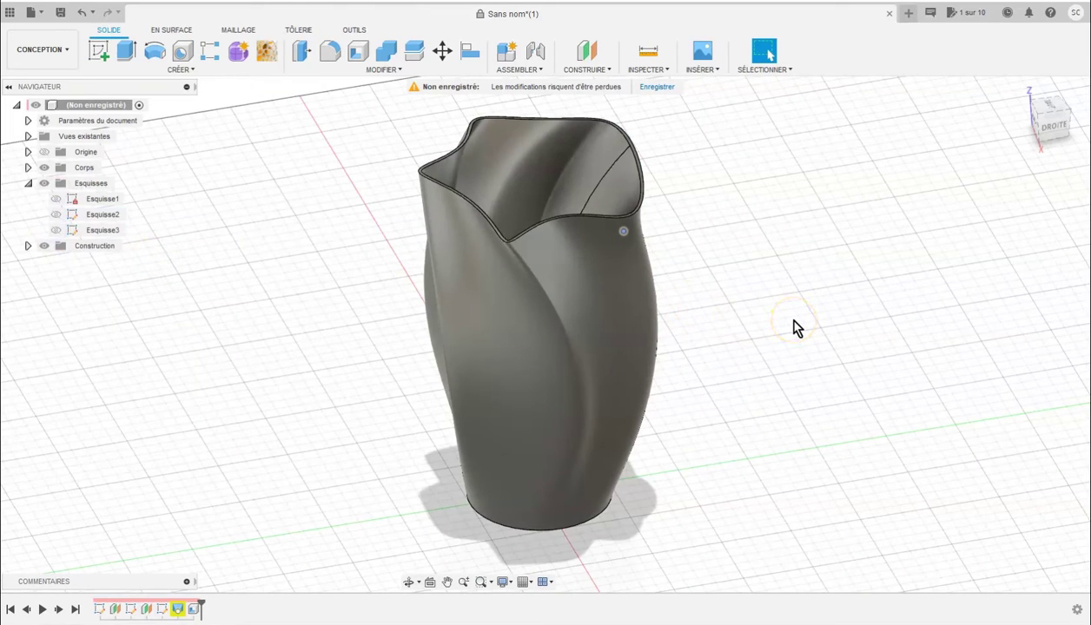
Look down into the vase and select its circular bottom profile for an extrusion.
{"action": "mouse_move", "coordinate": [783, 291]}
{"action": "middle_mouse_down", "text": "shift"}
{"action": "mouse_move", "coordinate": [782, 362]}
{"action": "mouse_move", "coordinate": [777, 307]}
{"action": "mouse_move", "coordinate": [632, 267]}
{"action": "mouse_move", "coordinate": [595, 375]}
{"action": "mouse_move", "coordinate": [614, 324]}
{"action": "mouse_move", "coordinate": [636, 321]}
{"action": "mouse_move", "coordinate": [675, 369]}
{"action": "middle_mouse_up", "text": "shift"}
{"action": "left_click_drag", "start_coordinate": [675, 369], "coordinate": [669, 361]}
{"action": "key", "text": "Escape"}
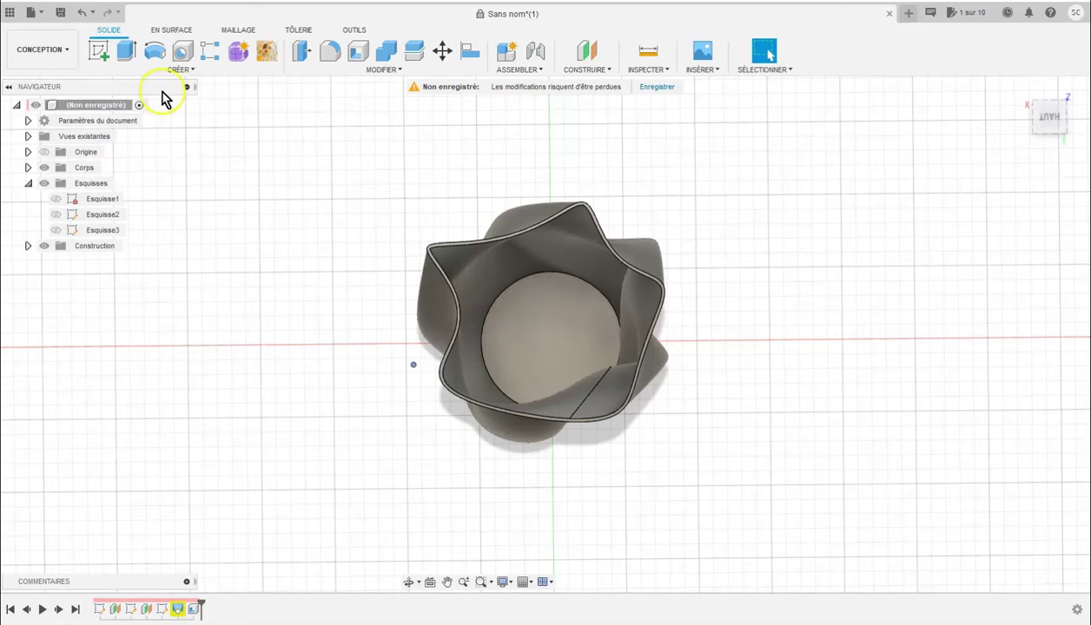
{"action": "left_click", "coordinate": [126, 55]}
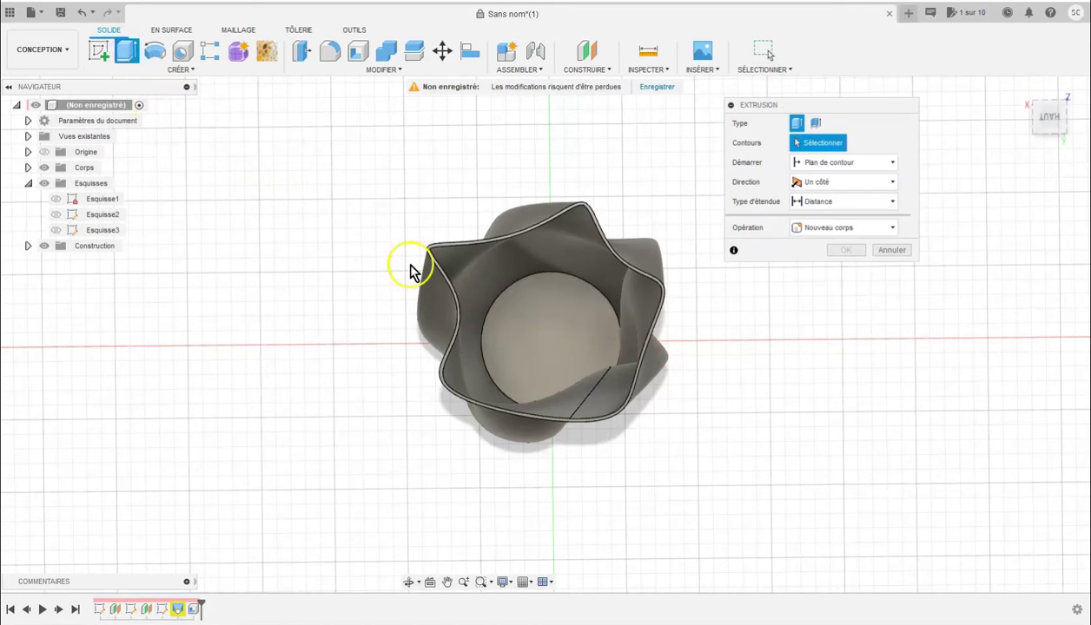
{"action": "left_click", "coordinate": [560, 329]}
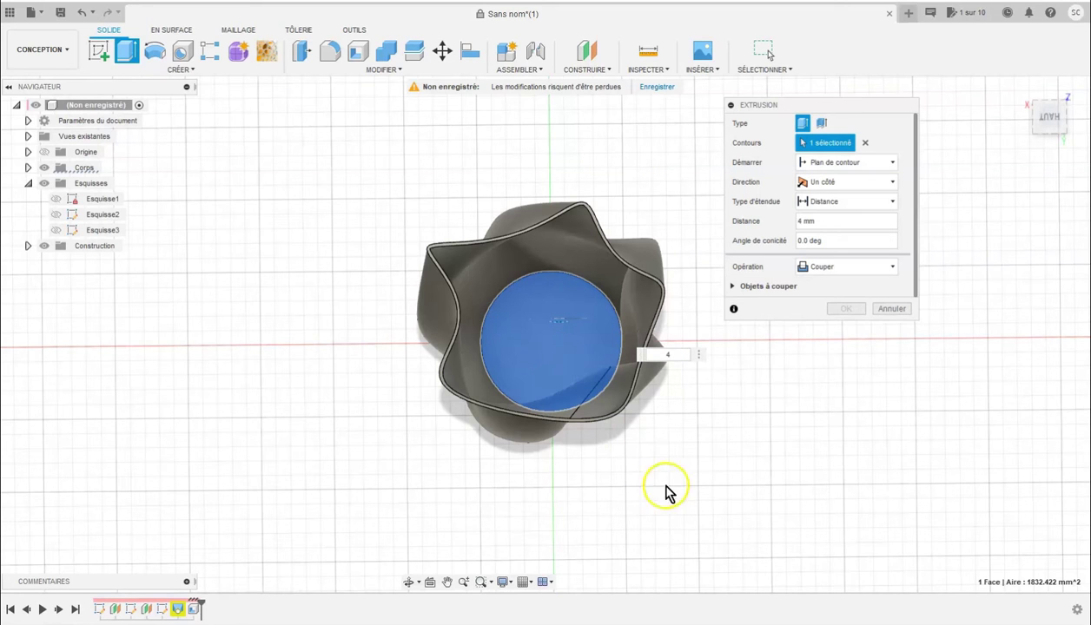
{"action": "middle_click_drag", "start_coordinate": [681, 469], "coordinate": [669, 407], "text": "shift"}
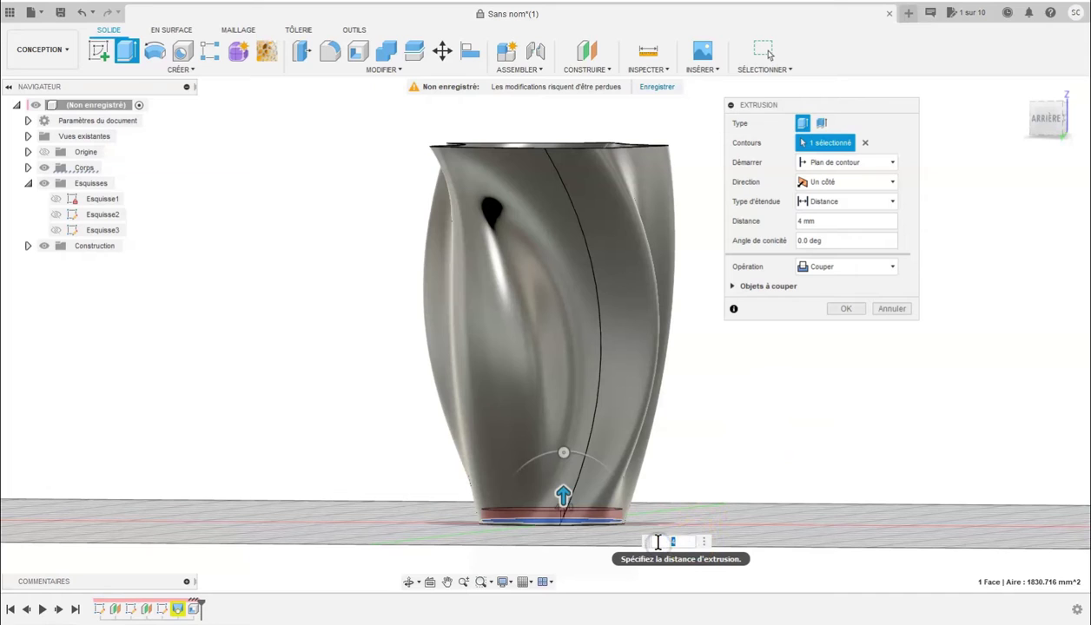
{"action": "type", "text": "10"}
Give the base extrusion a 4 mm distance with the Joindre operation and commit it.
{"action": "key", "text": "Return"}
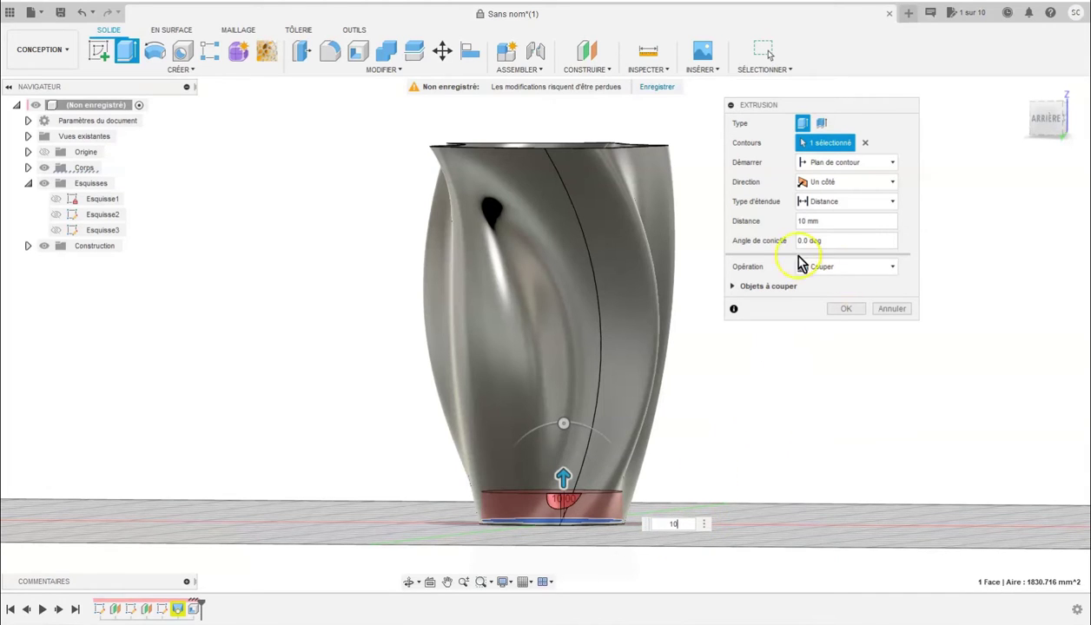
{"action": "left_click", "coordinate": [847, 268]}
{"action": "left_click", "coordinate": [832, 285]}
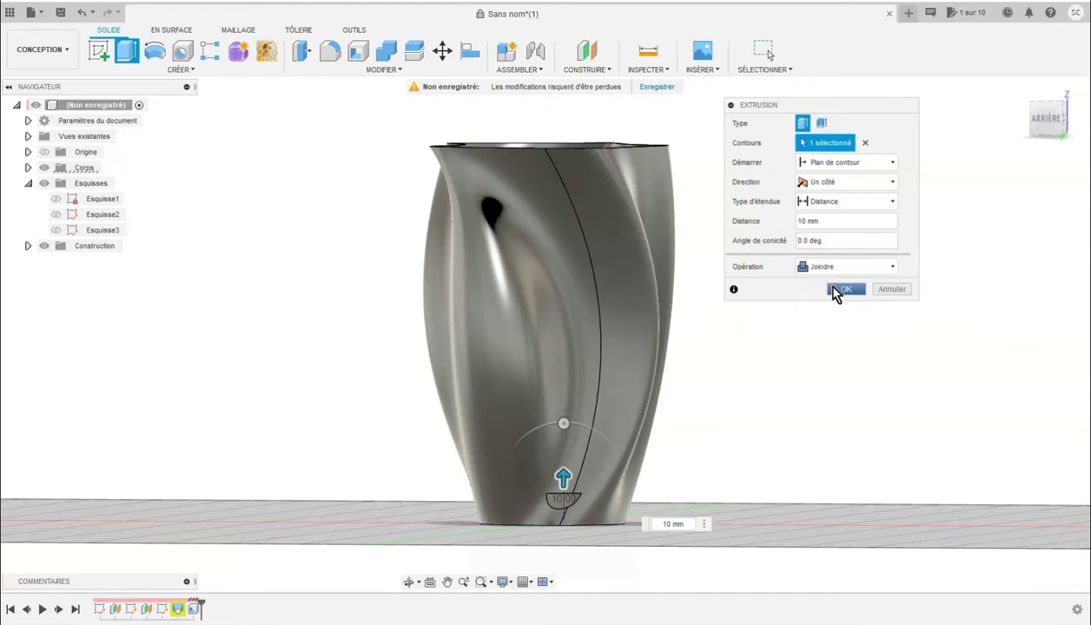
{"action": "middle_click_drag", "start_coordinate": [729, 362], "coordinate": [742, 428], "text": "shift"}
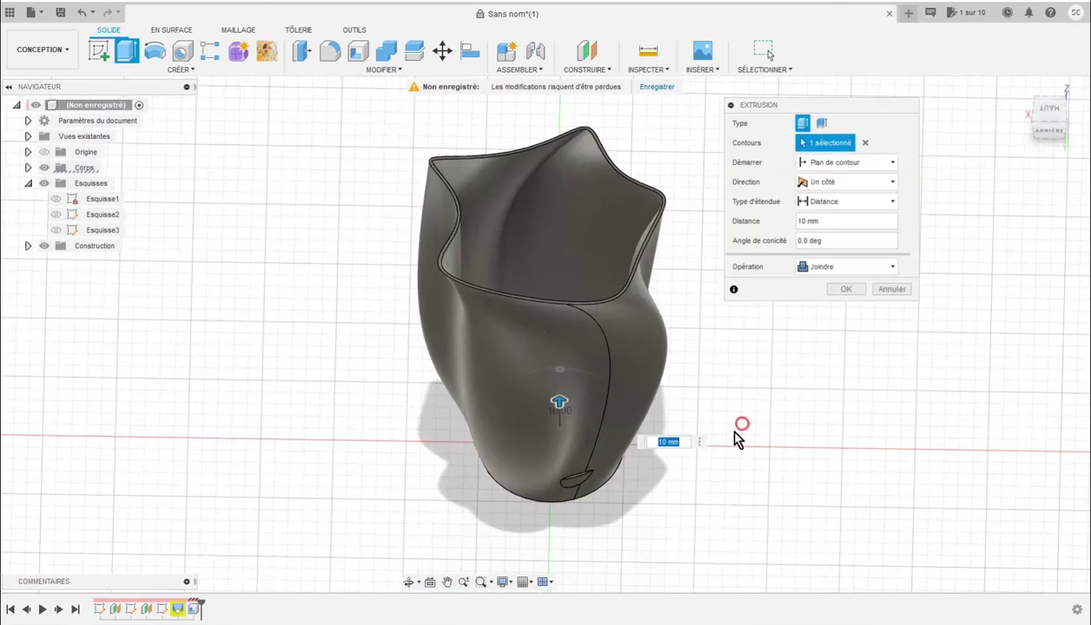
{"action": "left_click_drag", "start_coordinate": [579, 508], "coordinate": [594, 494]}
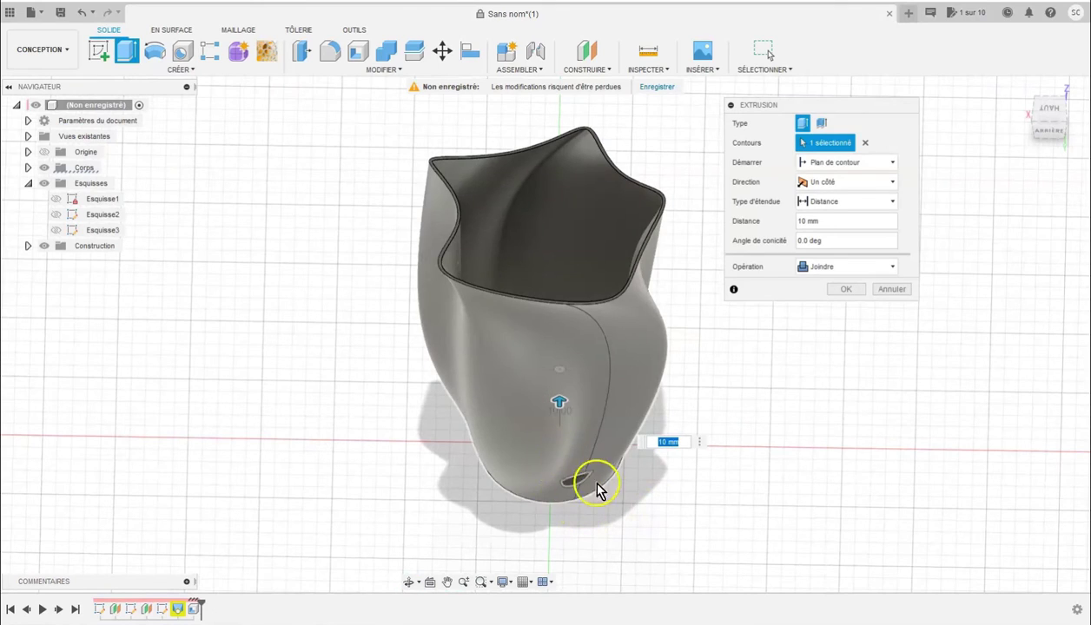
{"action": "mouse_move", "coordinate": [522, 528]}
{"action": "middle_mouse_down", "text": "shift"}
{"action": "mouse_move", "coordinate": [636, 475]}
{"action": "mouse_move", "coordinate": [545, 454]}
{"action": "middle_mouse_up", "text": "shift"}
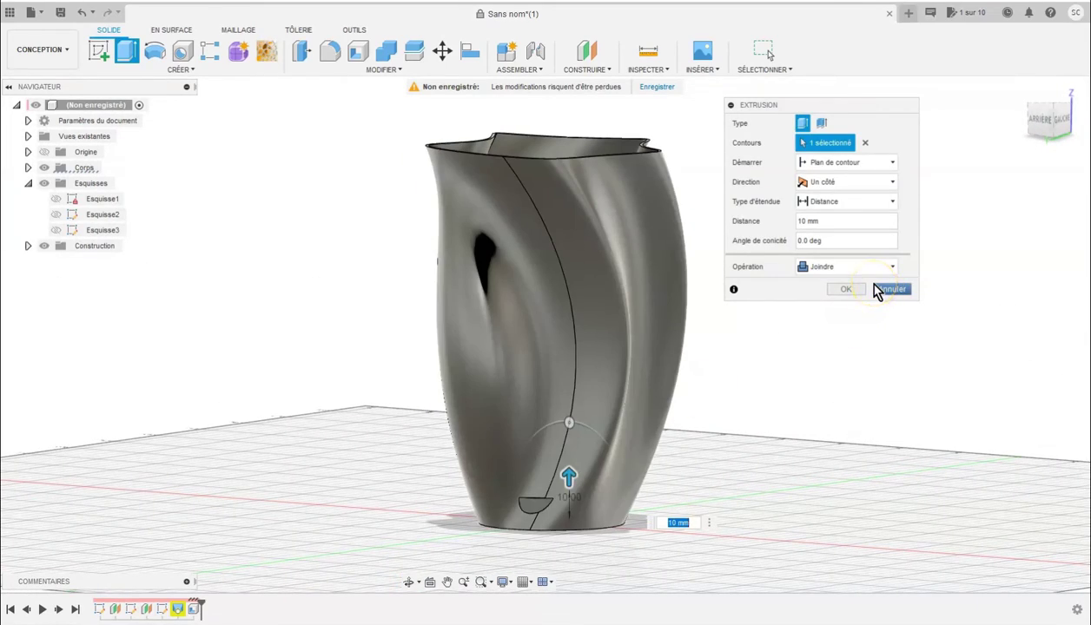
{"action": "left_click", "coordinate": [834, 222]}
{"action": "type", "text": "4"}
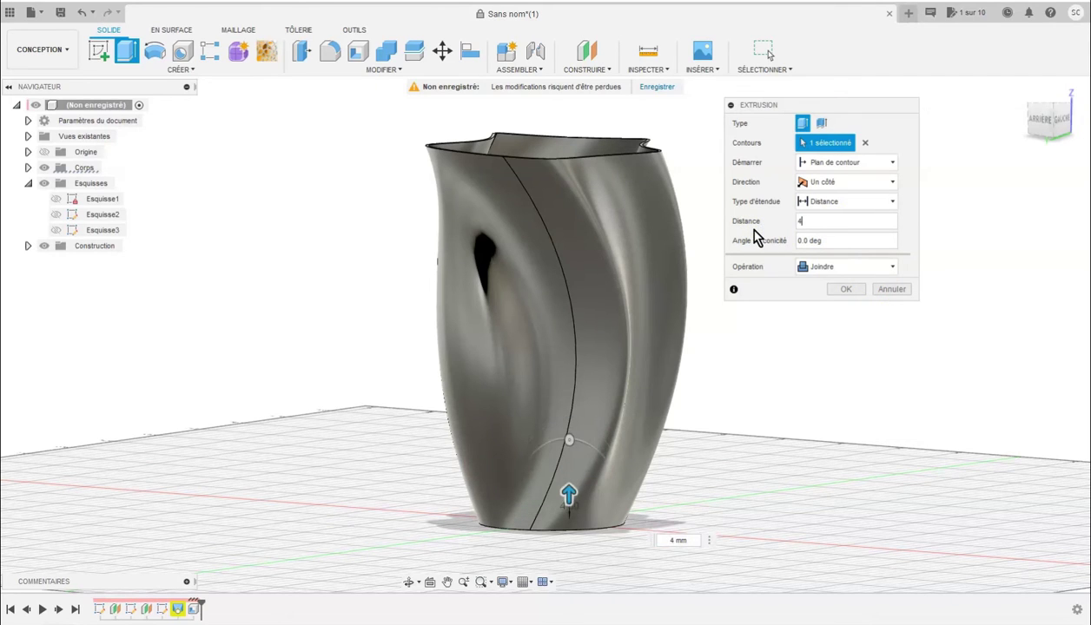
{"action": "left_click", "coordinate": [848, 296]}
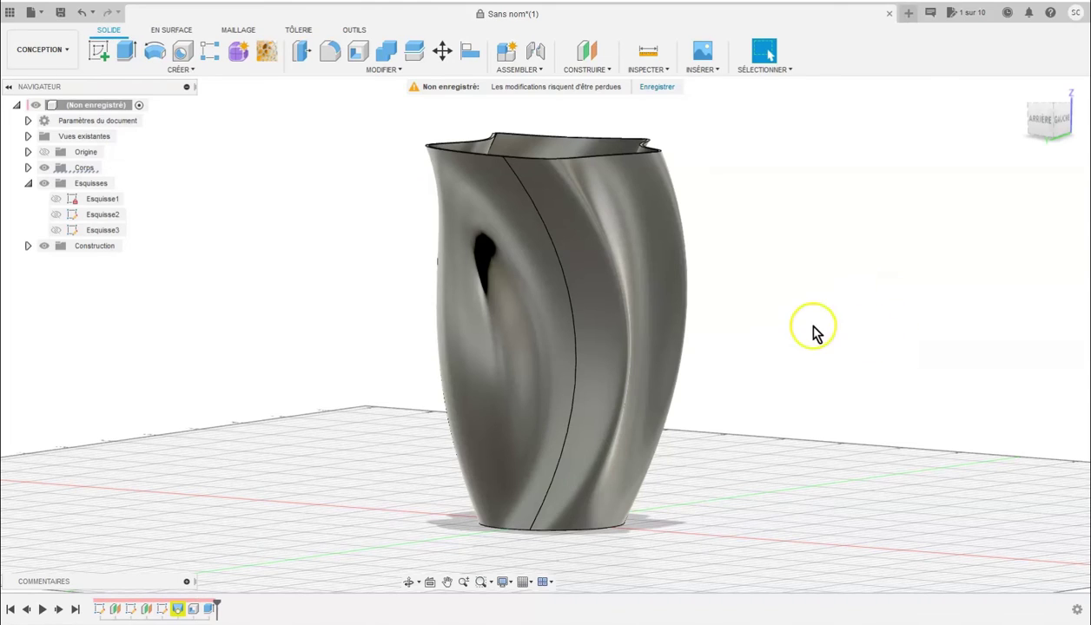
Open the Apparence settings for Corps1 from the Corps folder in the browser.
{"action": "mouse_move", "coordinate": [783, 270]}
{"action": "middle_mouse_down", "text": "shift"}
{"action": "mouse_move", "coordinate": [774, 346]}
{"action": "mouse_move", "coordinate": [769, 283]}
{"action": "middle_mouse_up", "text": "shift"}
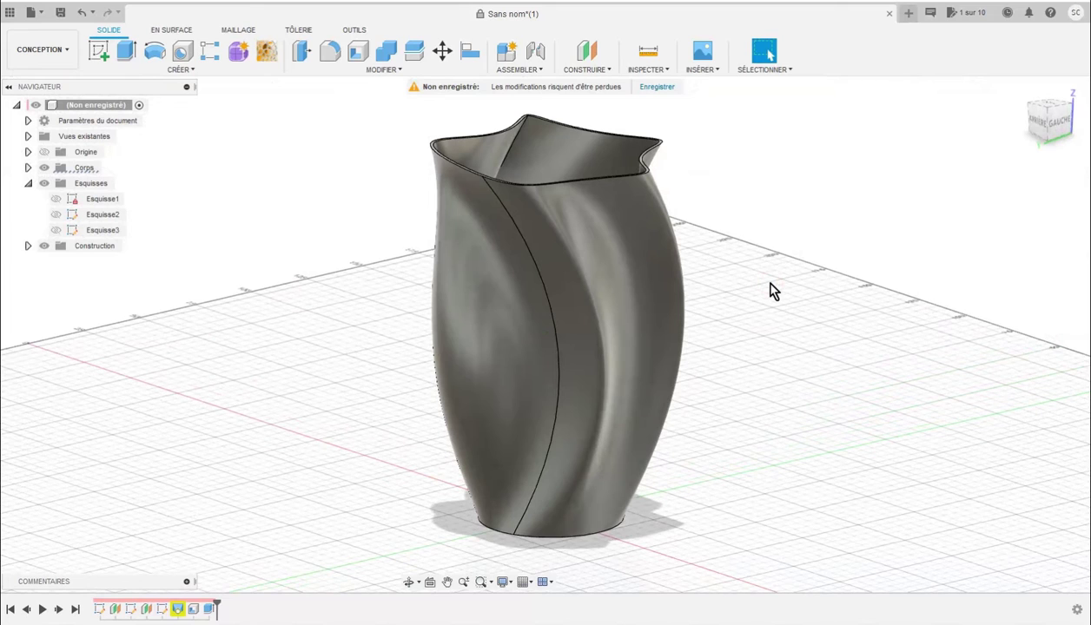
{"action": "left_click", "coordinate": [28, 183]}
{"action": "left_click", "coordinate": [26, 169]}
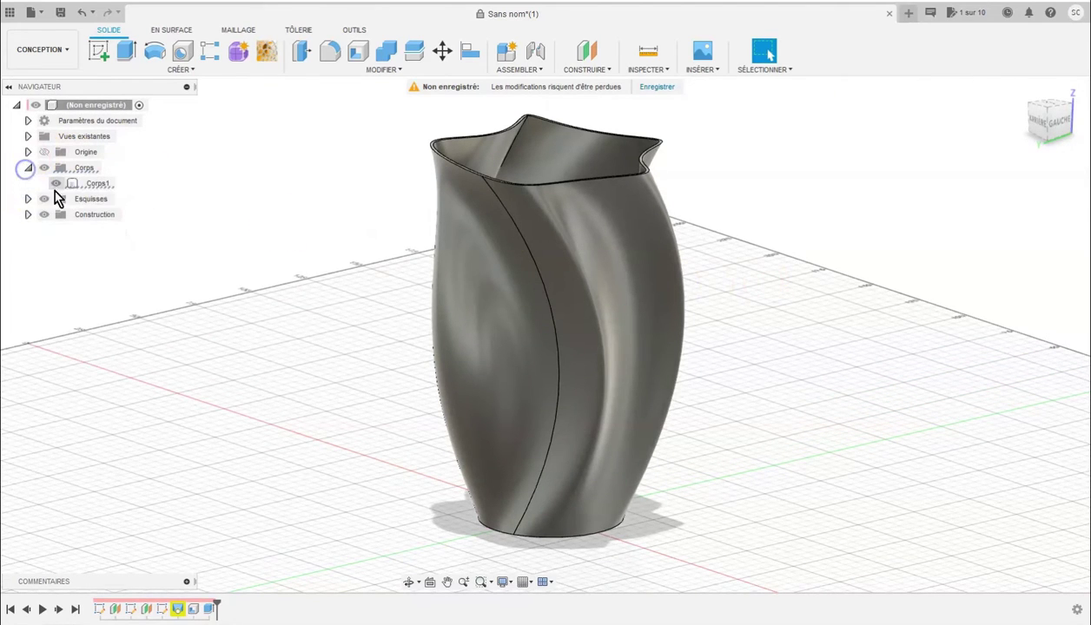
{"action": "right_click", "coordinate": [74, 188]}
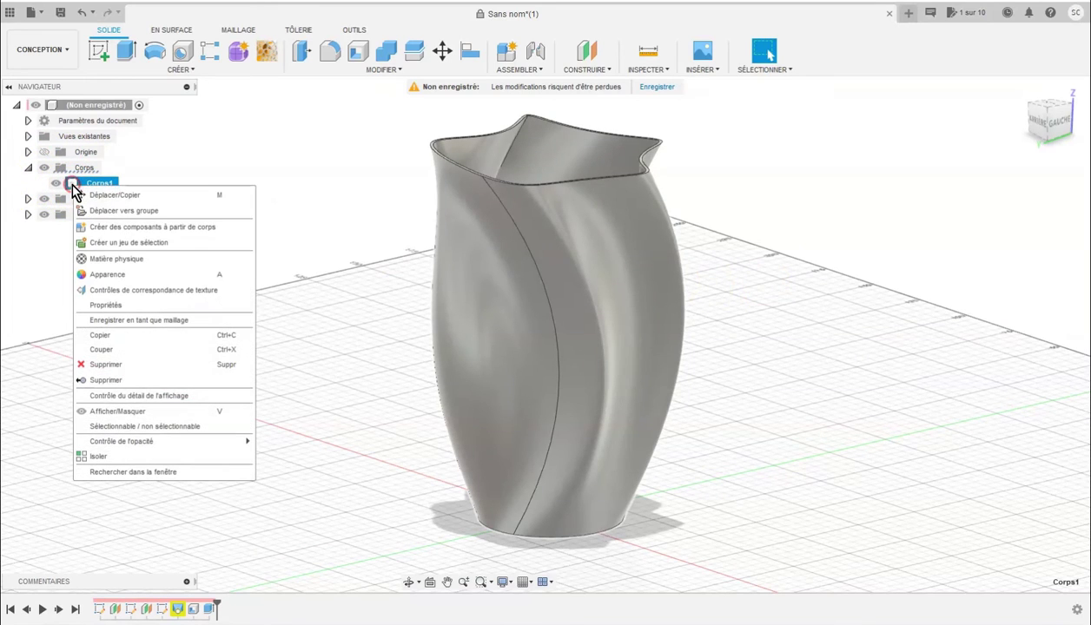
{"action": "left_click", "coordinate": [123, 275]}
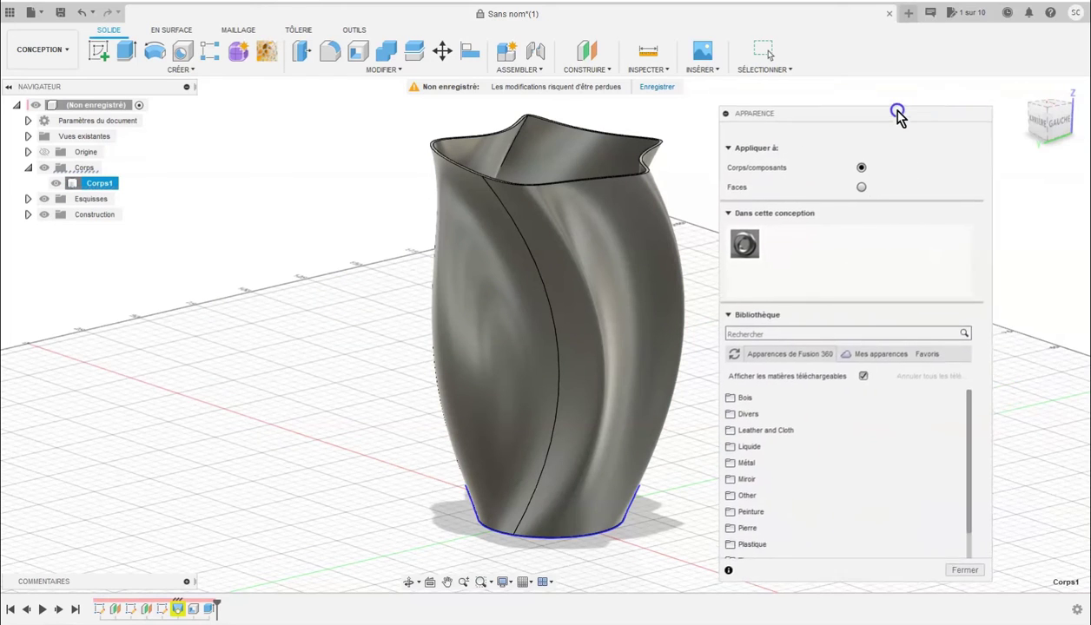
Drag Eau - Piscine from the Liquide library onto the vase, then switch to the RENDU workspace.
{"action": "left_click_drag", "start_coordinate": [898, 115], "coordinate": [912, 92]}
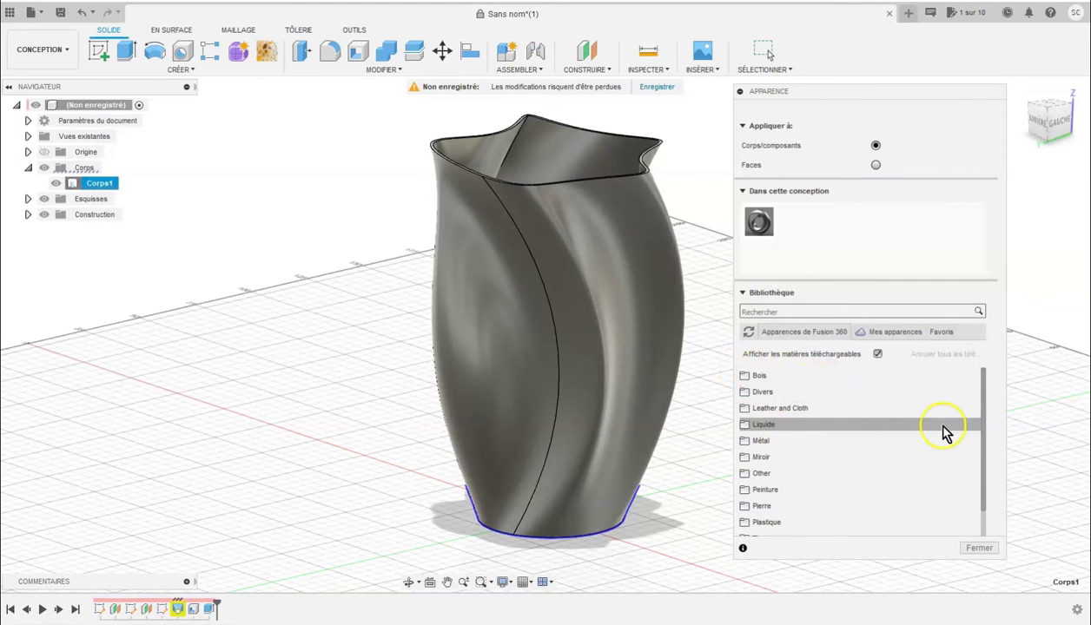
{"action": "left_click", "coordinate": [747, 425]}
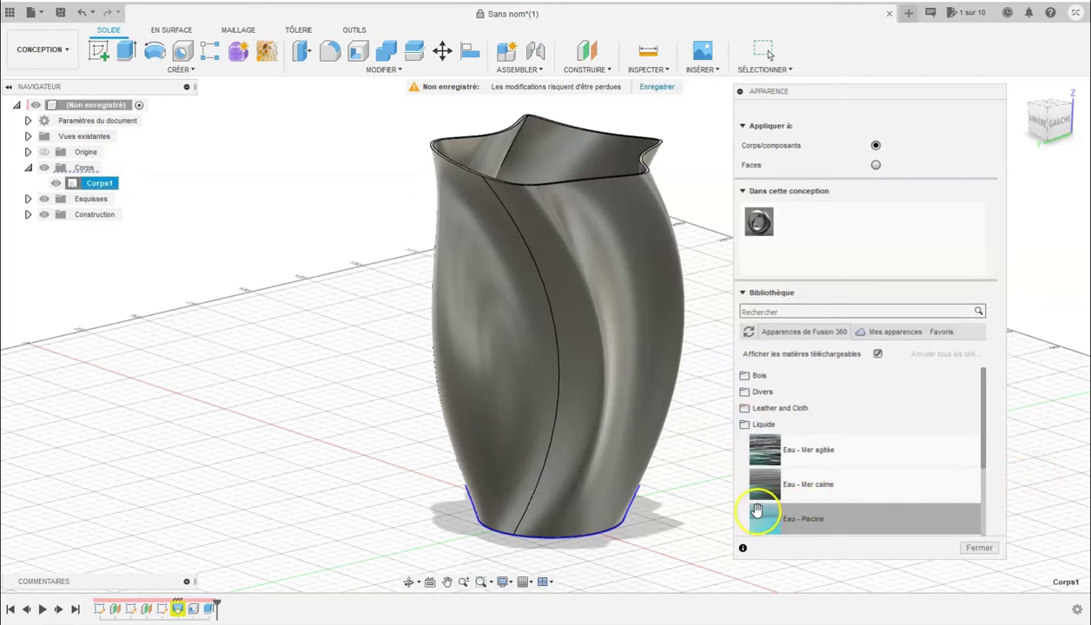
{"action": "left_click_drag", "start_coordinate": [766, 515], "coordinate": [605, 363]}
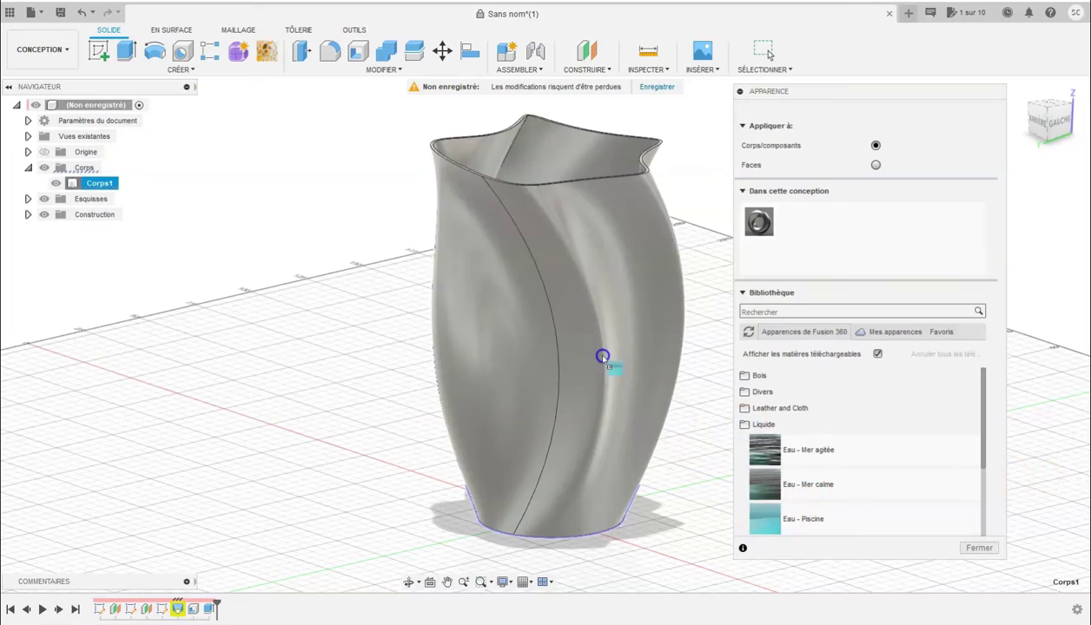
{"action": "mouse_move", "coordinate": [703, 487]}
{"action": "middle_mouse_down", "text": "shift"}
{"action": "mouse_move", "coordinate": [644, 493]}
{"action": "mouse_move", "coordinate": [584, 470]}
{"action": "mouse_move", "coordinate": [546, 470]}
{"action": "mouse_move", "coordinate": [472, 510]}
{"action": "mouse_move", "coordinate": [478, 559]}
{"action": "mouse_move", "coordinate": [509, 540]}
{"action": "mouse_move", "coordinate": [542, 473]}
{"action": "mouse_move", "coordinate": [487, 445]}
{"action": "mouse_move", "coordinate": [385, 470]}
{"action": "mouse_move", "coordinate": [429, 500]}
{"action": "middle_mouse_up", "text": "shift"}
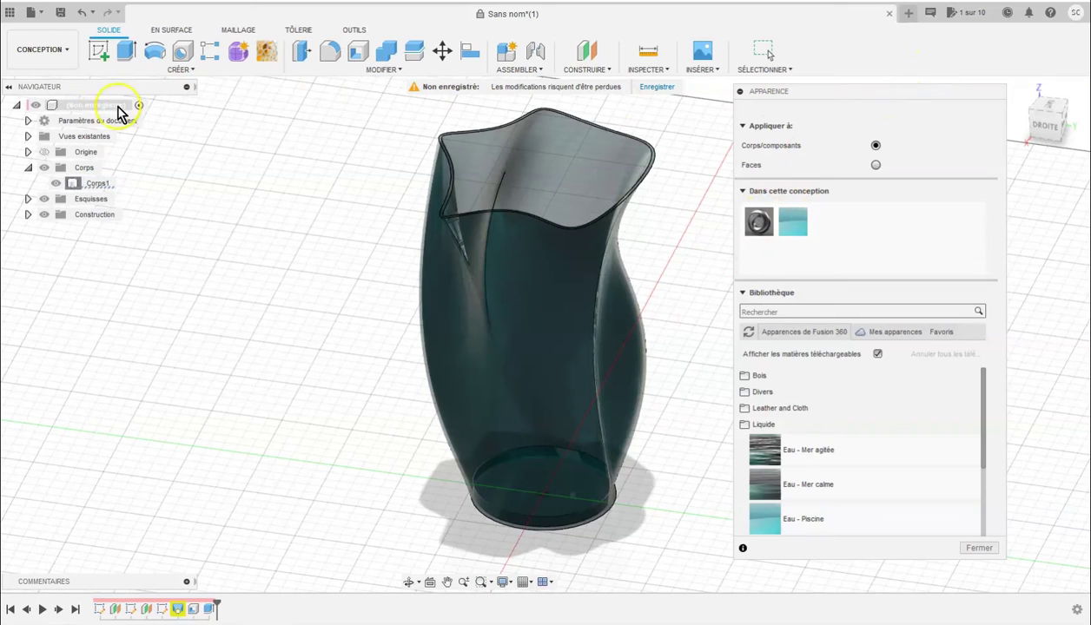
{"action": "left_click", "coordinate": [68, 56]}
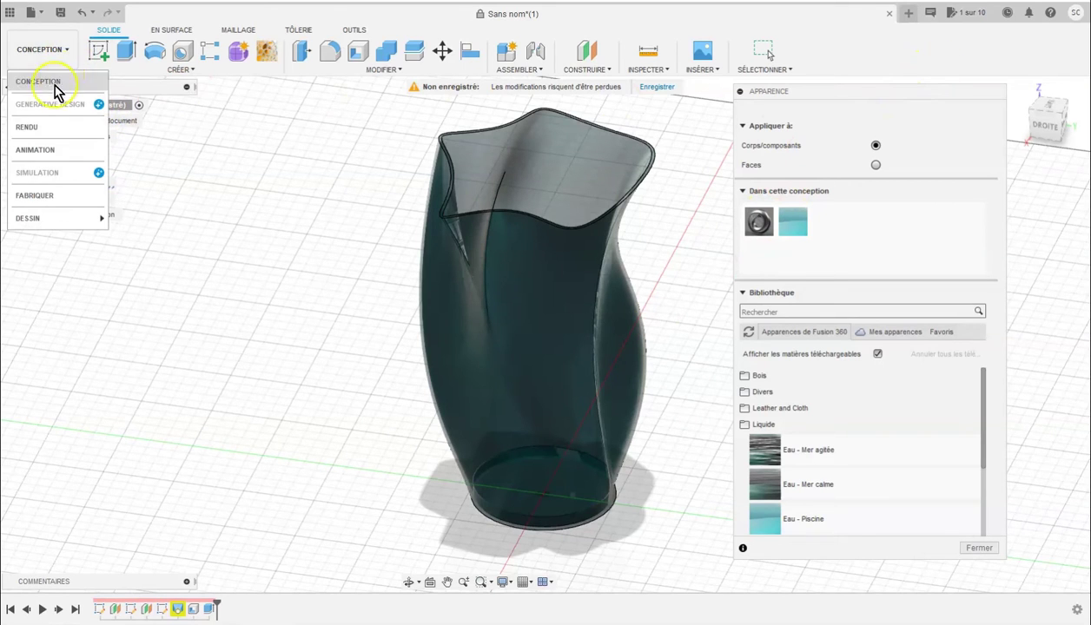
{"action": "left_click", "coordinate": [42, 131]}
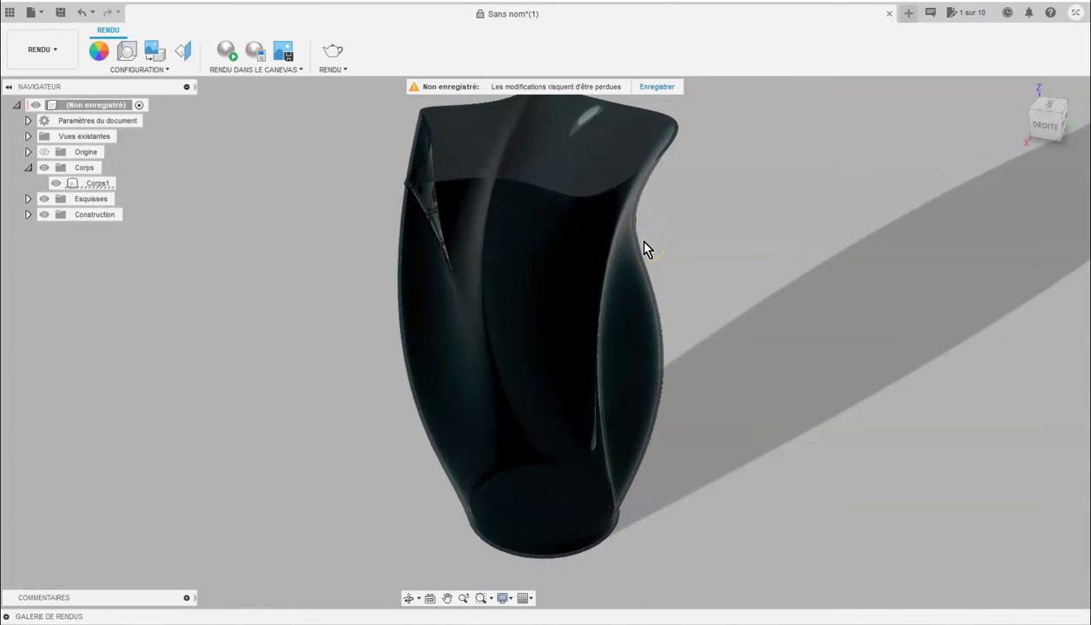
Run Rendu dans le canevas until the vase refines into a glass-like image over 59 iterations.
{"action": "left_click", "coordinate": [225, 55]}
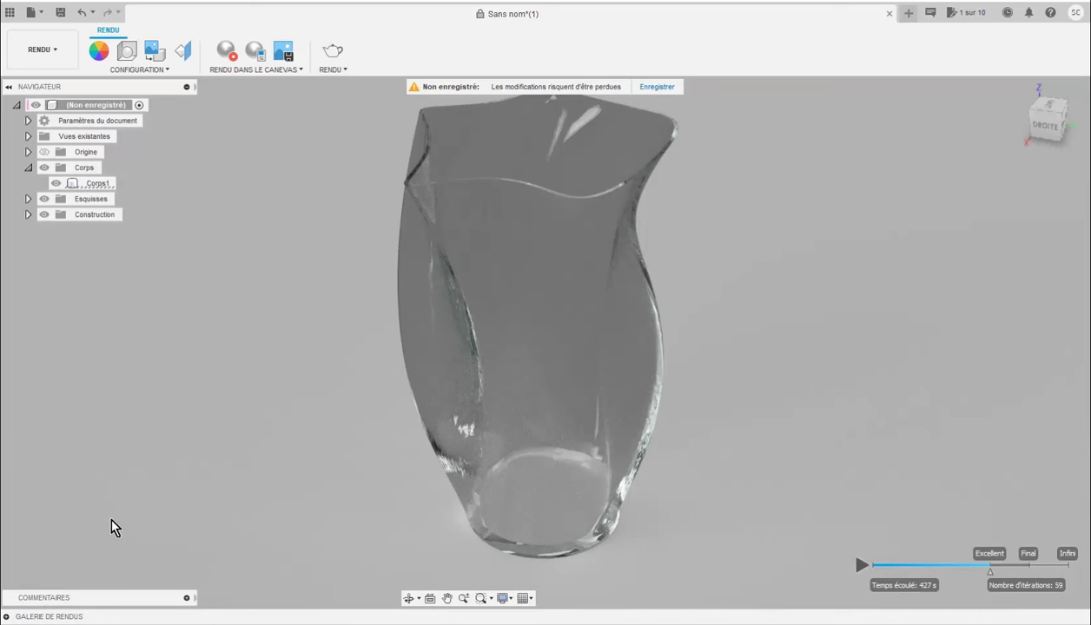
{"action": "left_click", "coordinate": [413, 337]}
{"action": "left_click", "coordinate": [340, 238]}
Save the design as Vase, then export it as STL, replacing the existing Vase v1.stl.
{"action": "left_click", "coordinate": [60, 13]}
{"action": "type", "text": "Vase"}
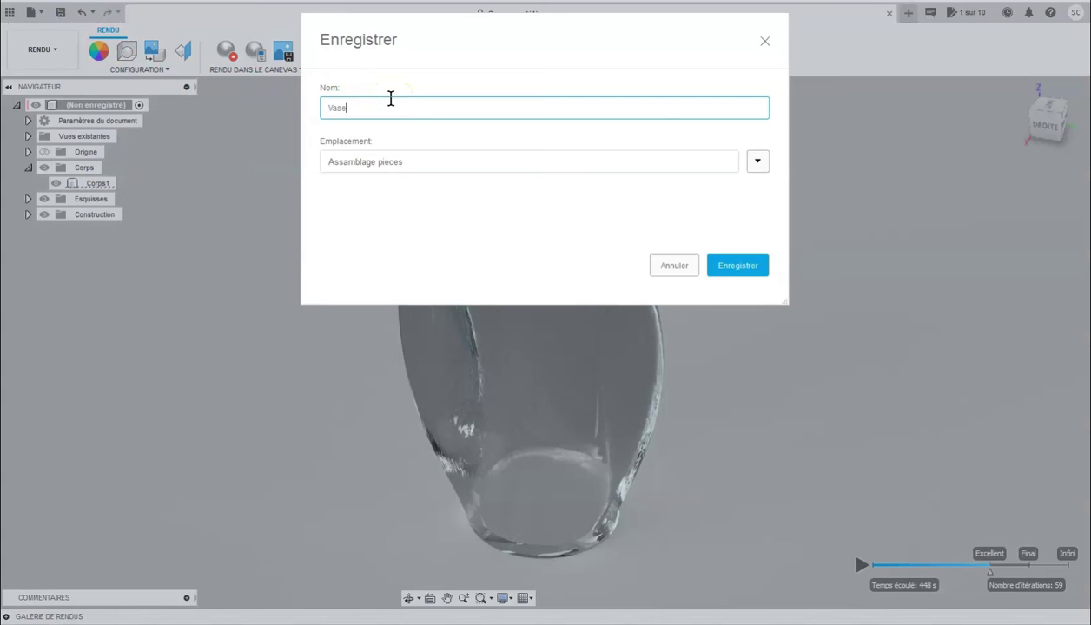
{"action": "left_click", "coordinate": [737, 266]}
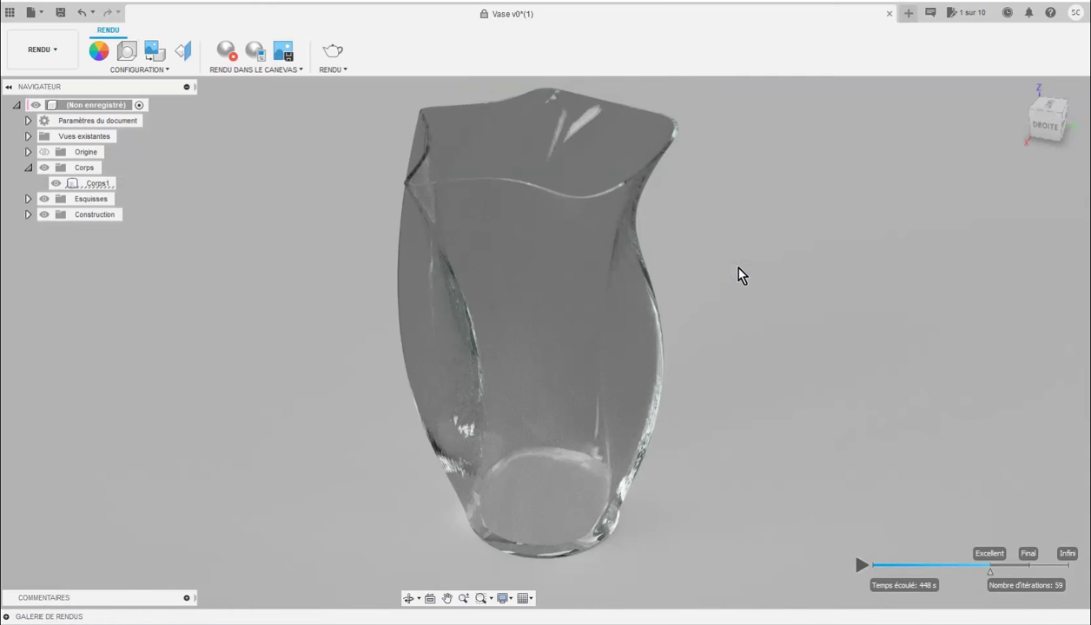
{"action": "left_click", "coordinate": [39, 14]}
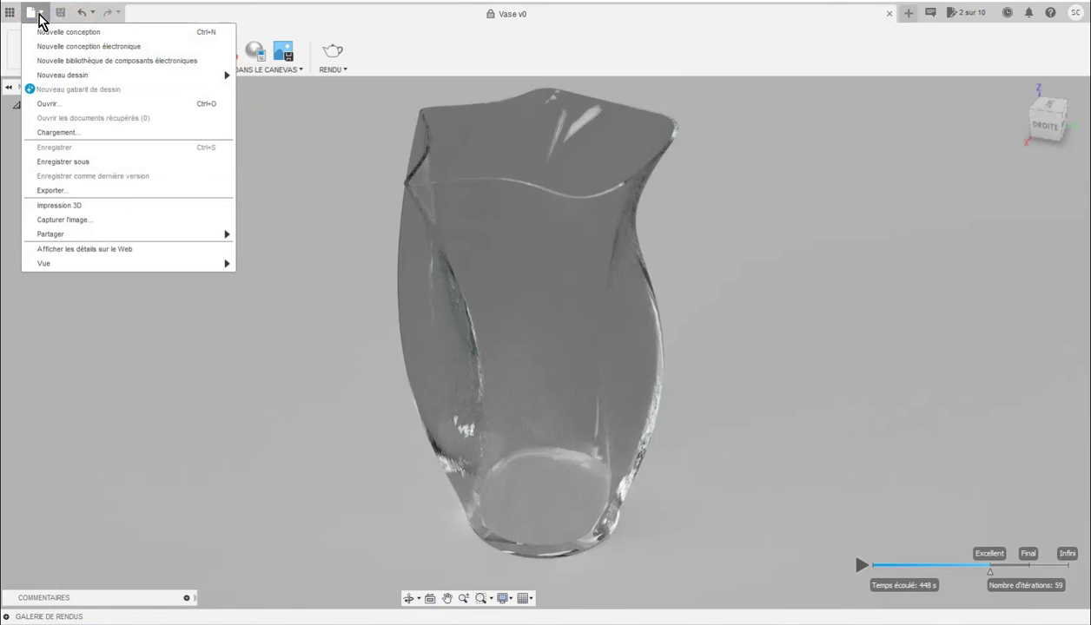
{"action": "left_click", "coordinate": [80, 191]}
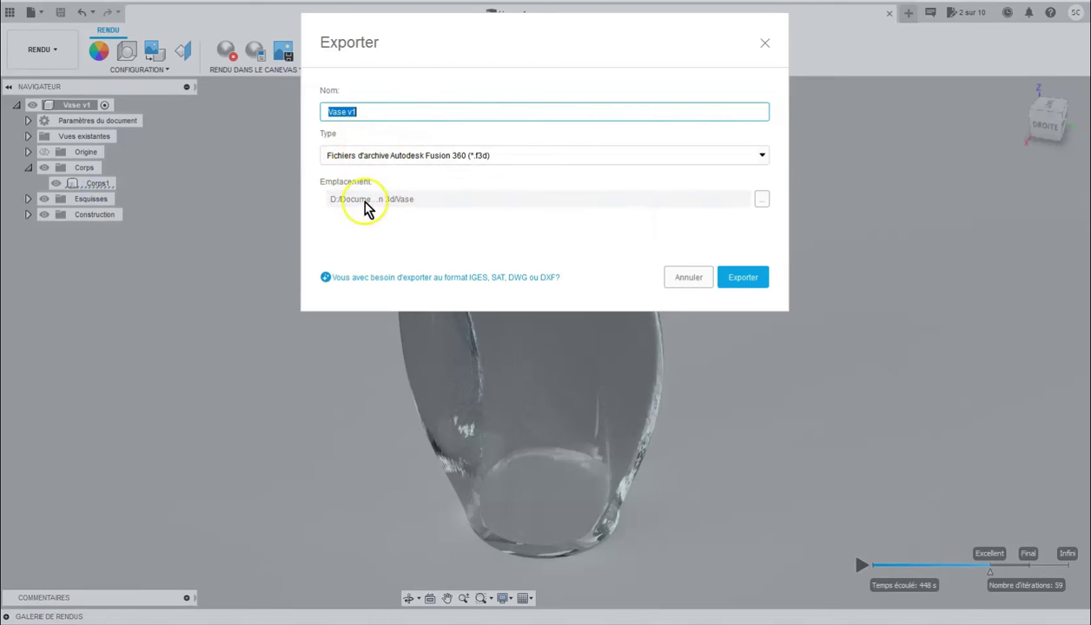
{"action": "left_click", "coordinate": [512, 156]}
{"action": "scroll", "coordinate": [514, 209], "scroll_direction": "down", "scroll_amount": 2}
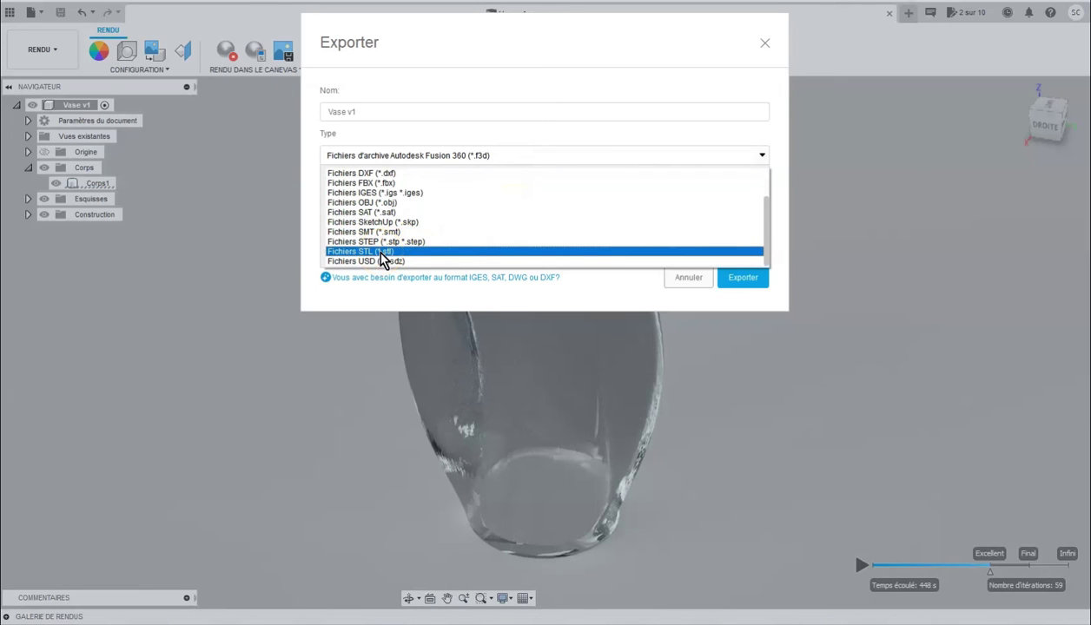
{"action": "left_click", "coordinate": [382, 251]}
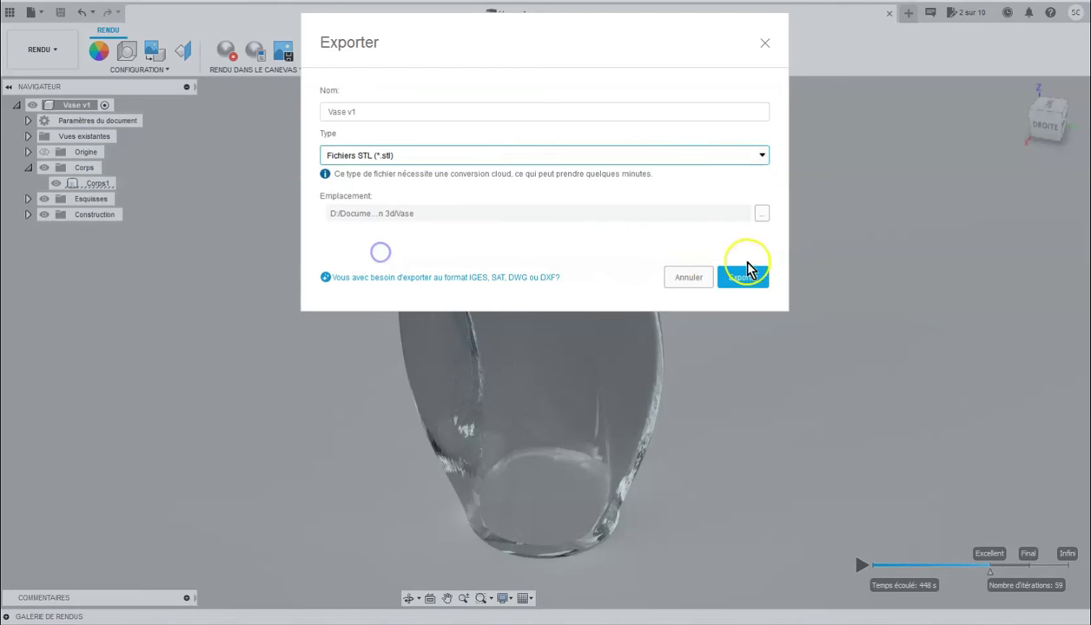
{"action": "left_click", "coordinate": [739, 280]}
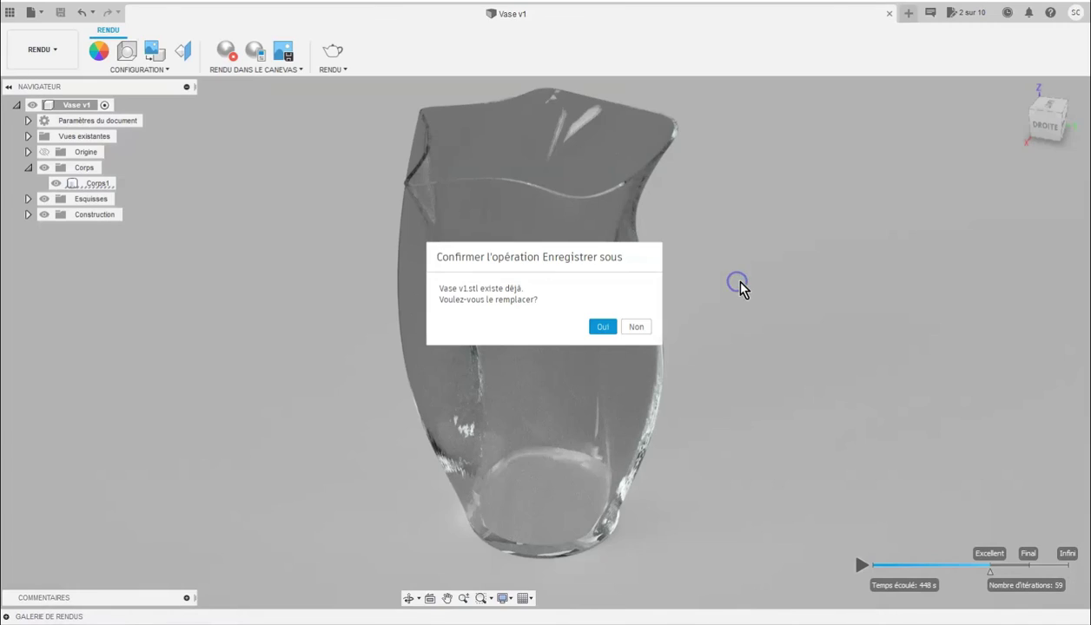
{"action": "left_click", "coordinate": [602, 327]}
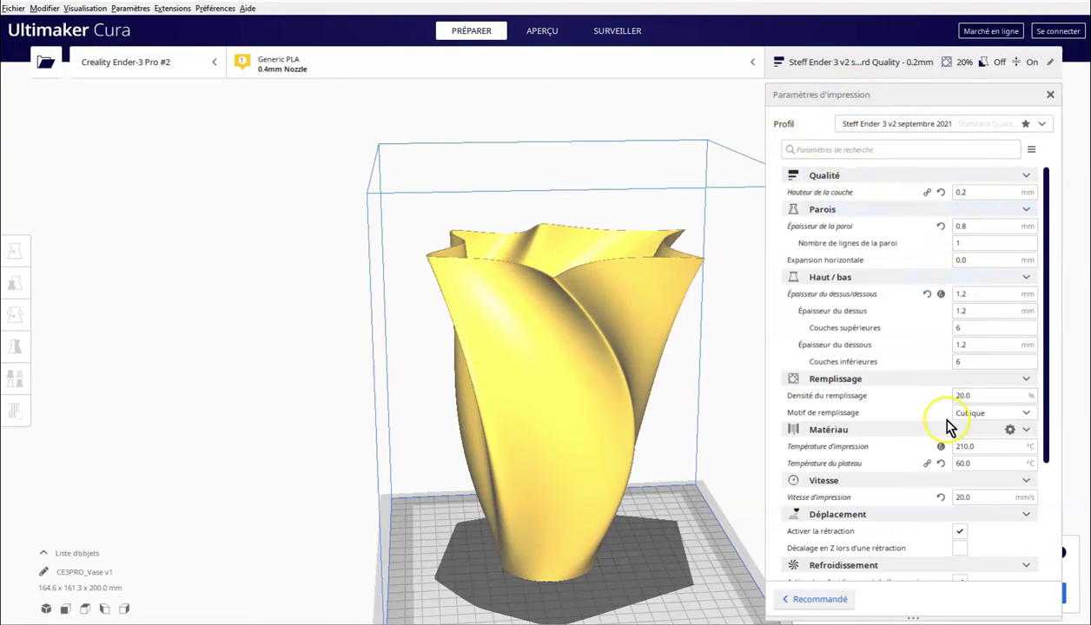
Search print settings for 'spi' and leave Spiraliser le contour extérieur switched off.
{"action": "mouse_move", "coordinate": [1046, 444]}
{"action": "left_mouse_down"}
{"action": "mouse_move", "coordinate": [1059, 594]}
{"action": "mouse_move", "coordinate": [1041, 406]}
{"action": "left_mouse_up"}
{"action": "left_click", "coordinate": [1012, 149]}
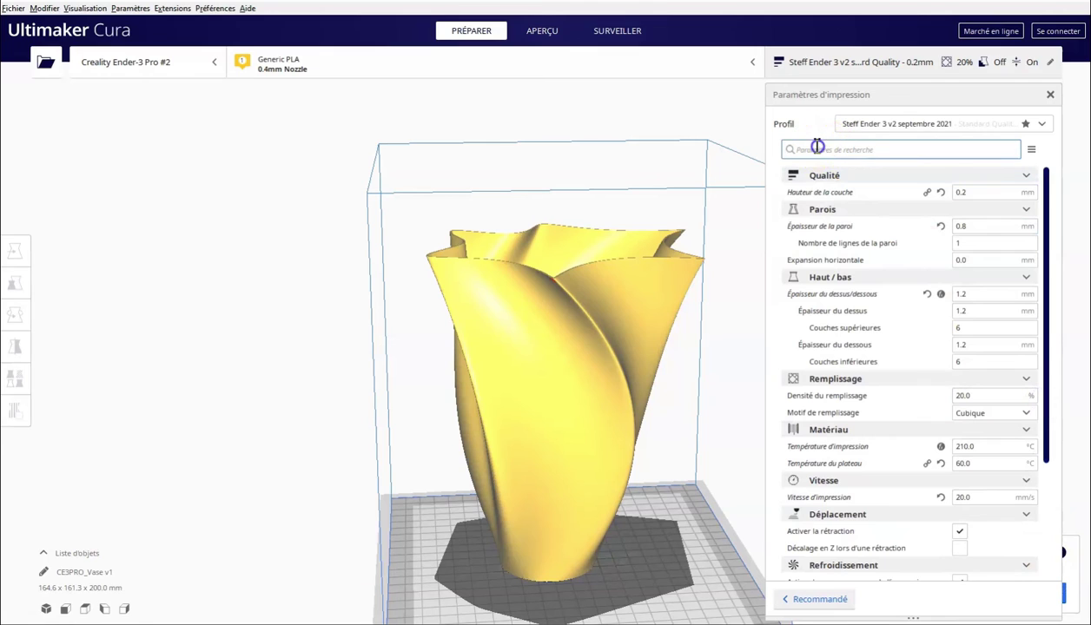
{"action": "type", "text": "spi"}
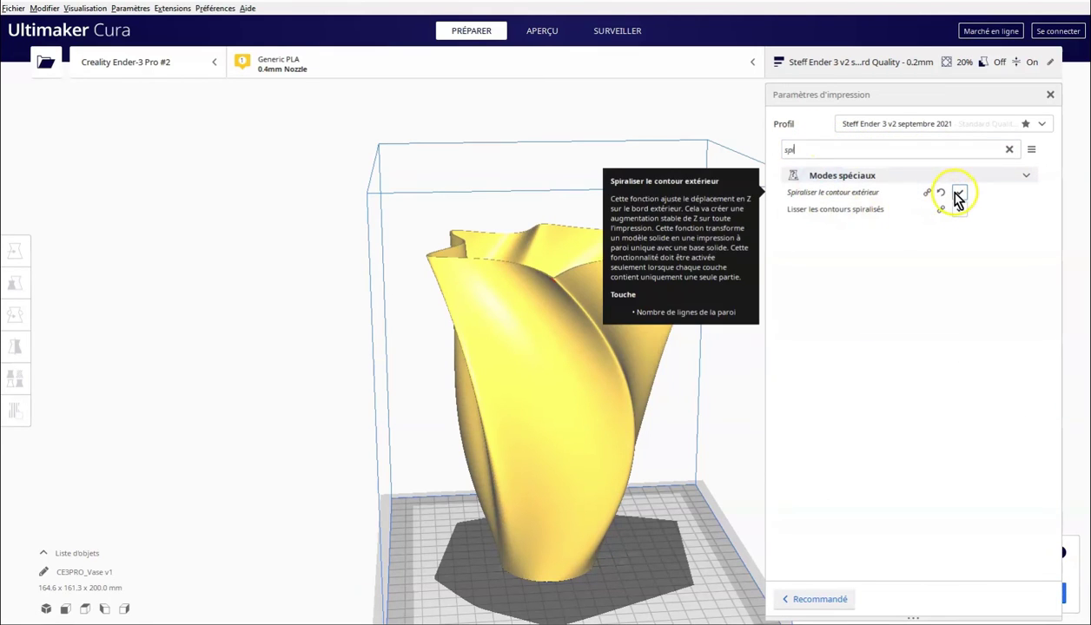
{"action": "left_click", "coordinate": [960, 211]}
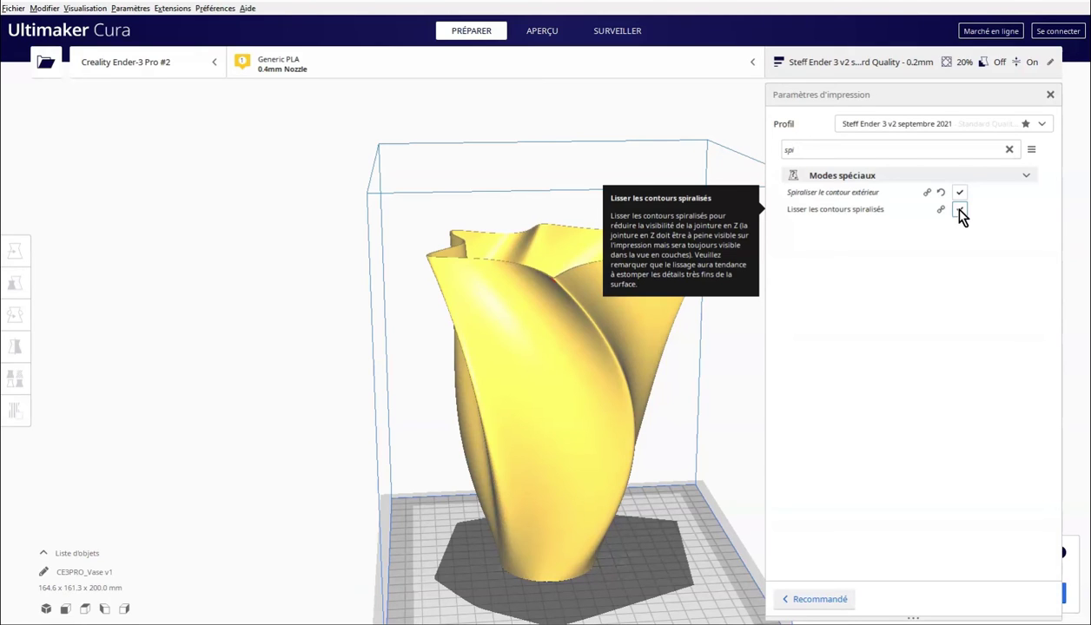
{"action": "left_click", "coordinate": [959, 209]}
{"action": "left_click", "coordinate": [958, 210]}
{"action": "left_click", "coordinate": [958, 192]}
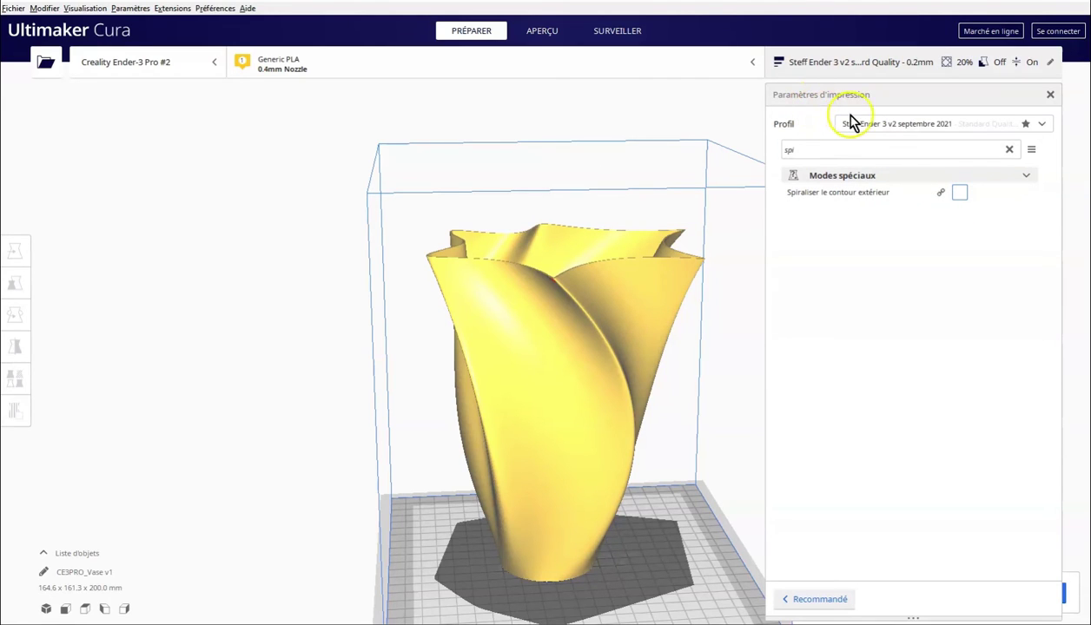
Clear the settings search, close the print settings panel and slice the vase with Découper.
{"action": "left_click", "coordinate": [817, 61]}
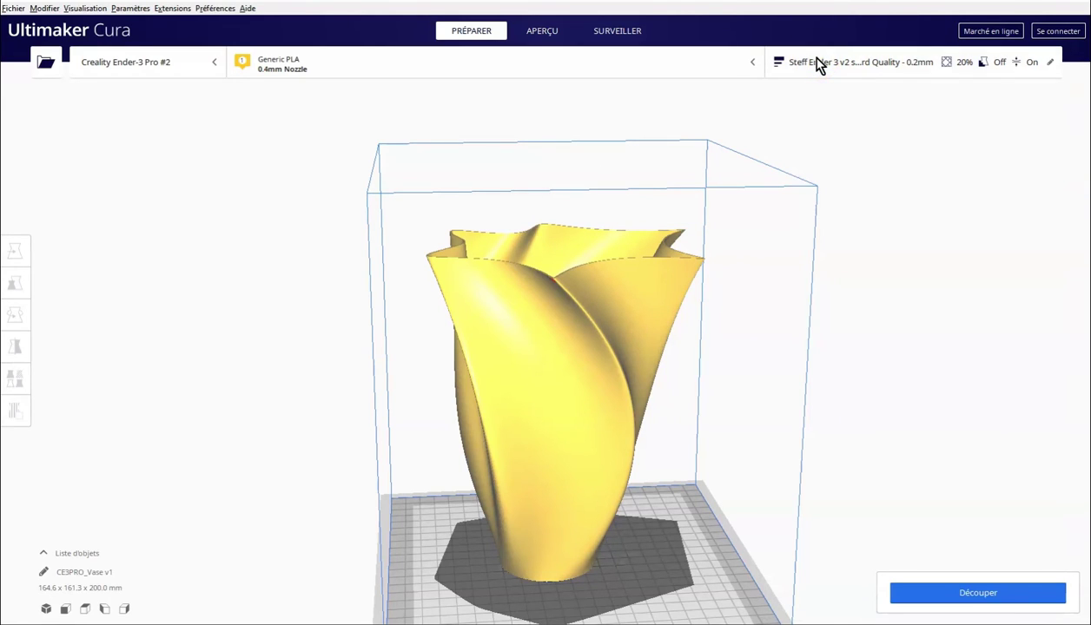
{"action": "left_click", "coordinate": [816, 62]}
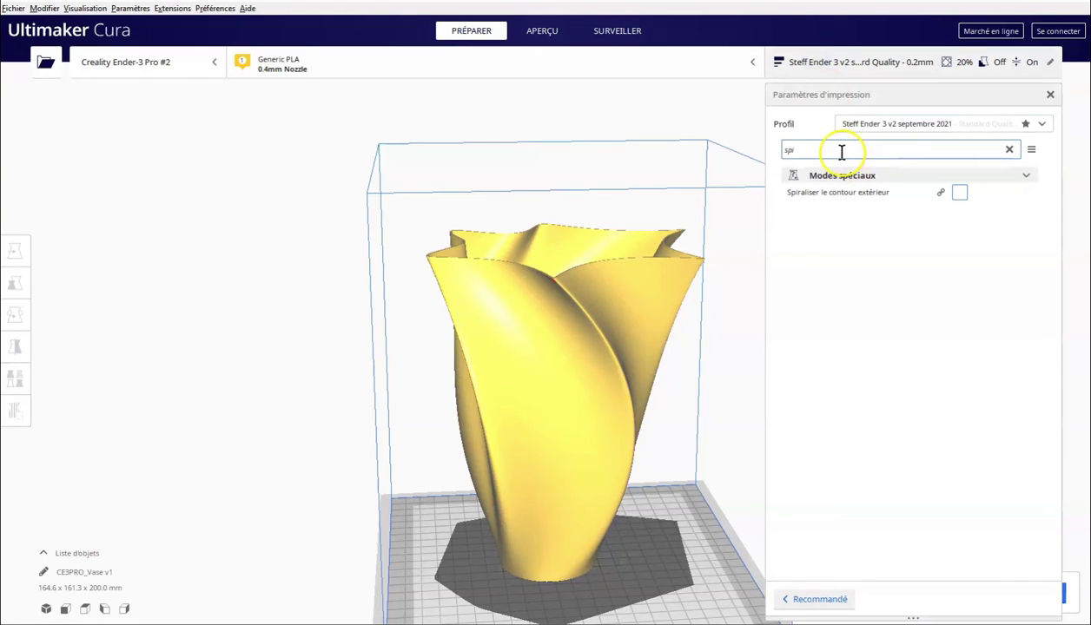
{"action": "left_click", "coordinate": [1009, 150]}
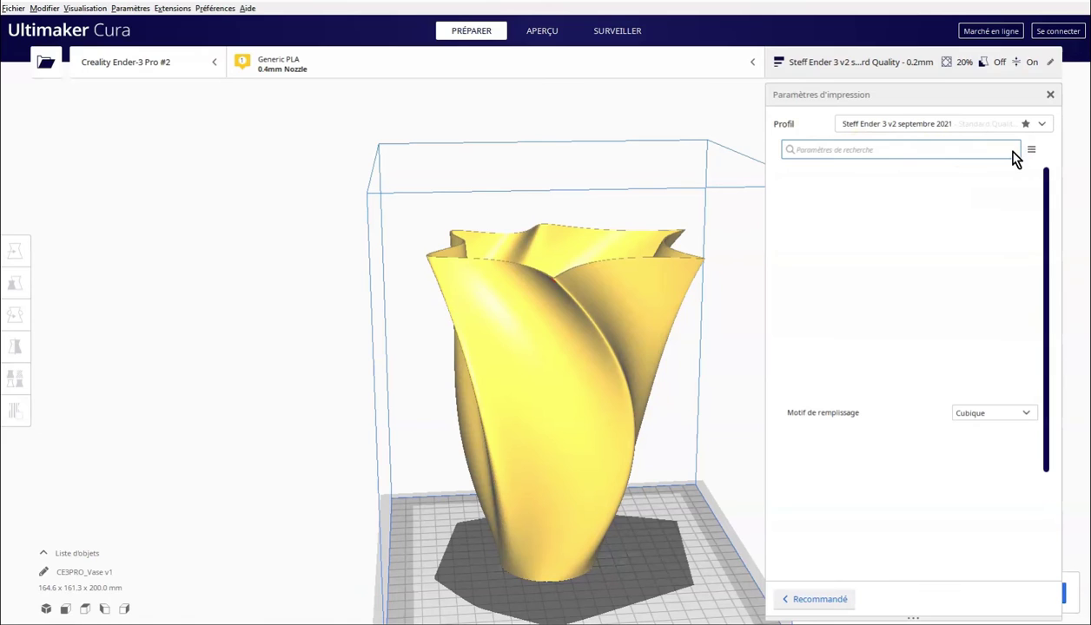
{"action": "scroll", "coordinate": [984, 318], "scroll_direction": "down", "scroll_amount": 3}
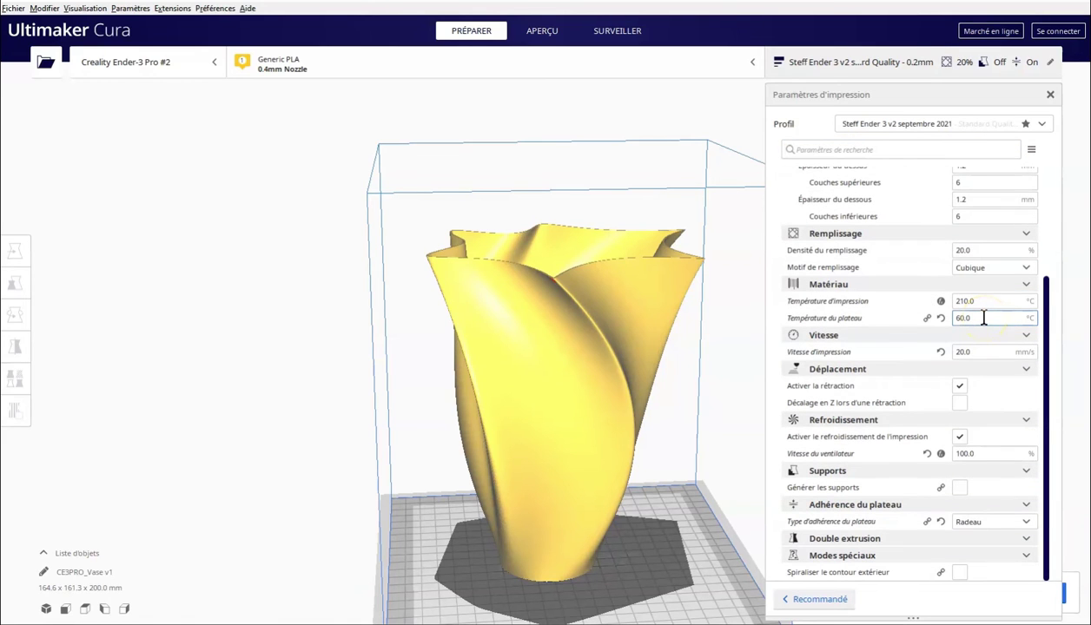
{"action": "left_click", "coordinate": [984, 573]}
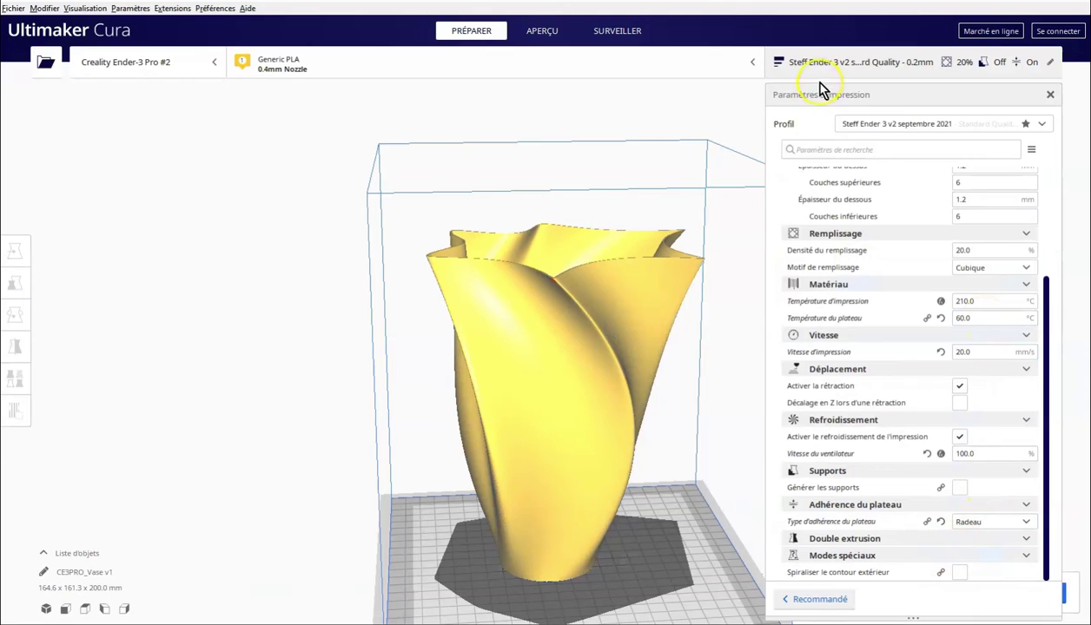
{"action": "left_click", "coordinate": [821, 62]}
{"action": "left_click", "coordinate": [977, 593]}
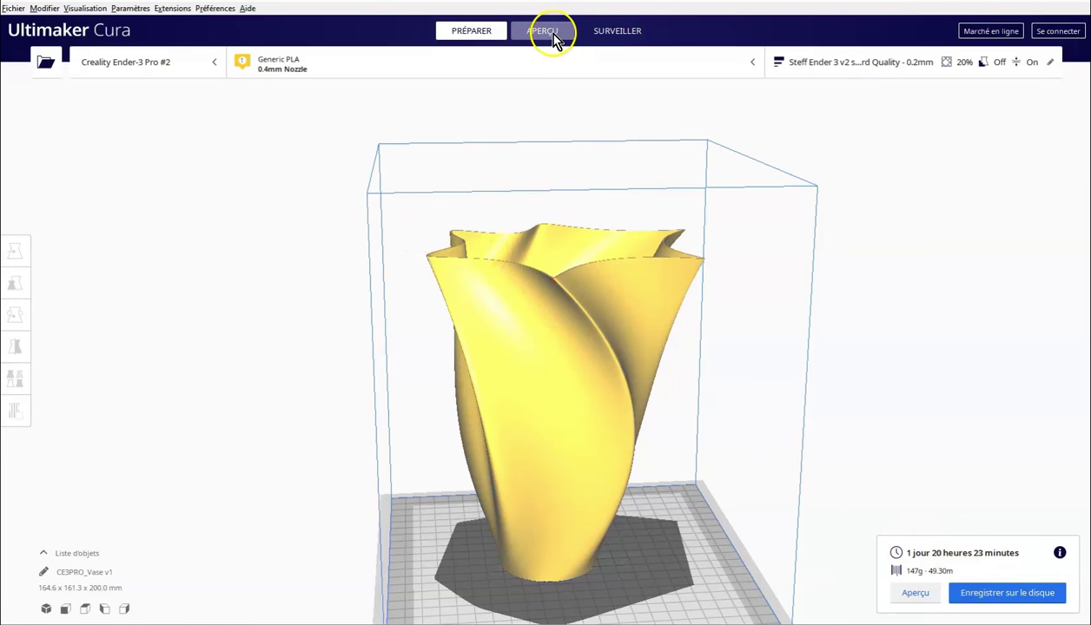
Open the Aperçu layer view of the sliced vase (1 day 20 hours 23 minutes, 147 g).
{"action": "left_click", "coordinate": [911, 596]}
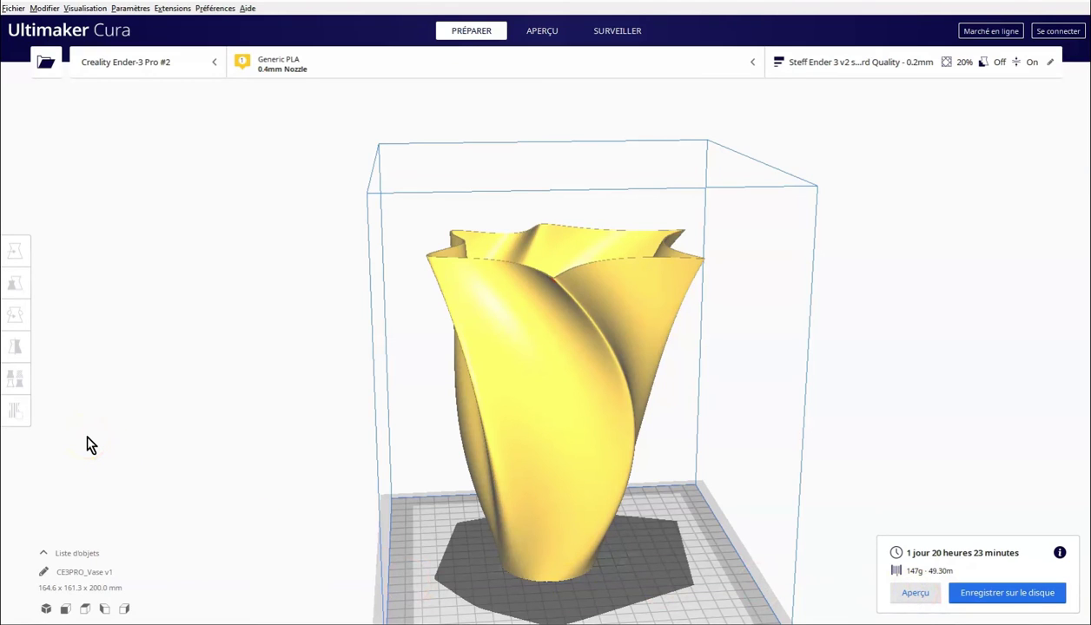
{"action": "left_click", "coordinate": [268, 448]}
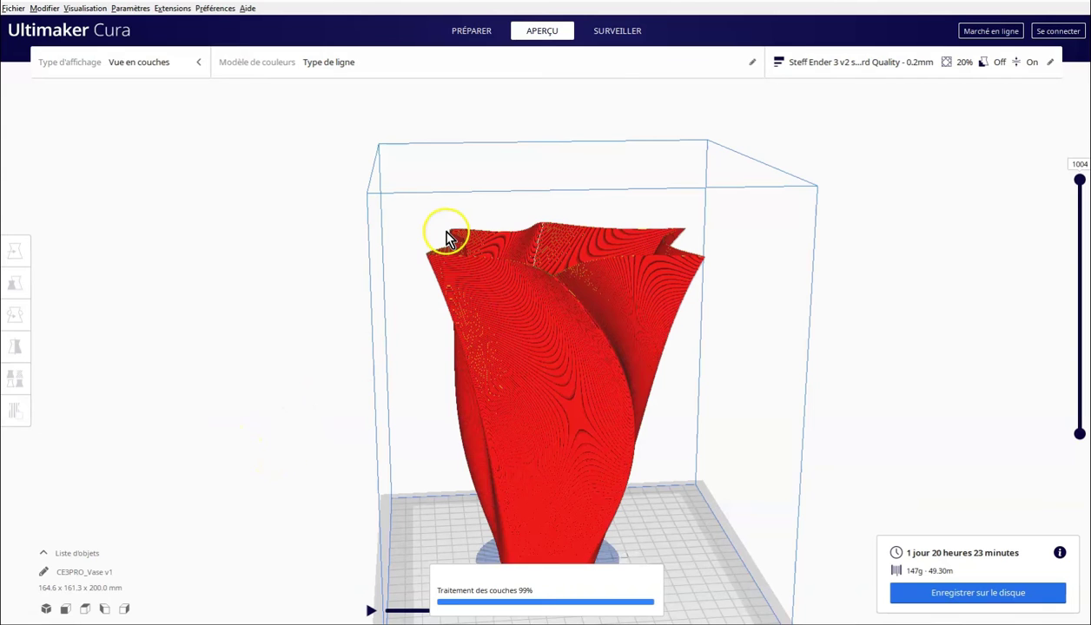
Zoom and orbit the layer preview until the vase rim's layer lines fill the view.
{"action": "scroll", "coordinate": [445, 234], "scroll_direction": "up", "scroll_amount": 2}
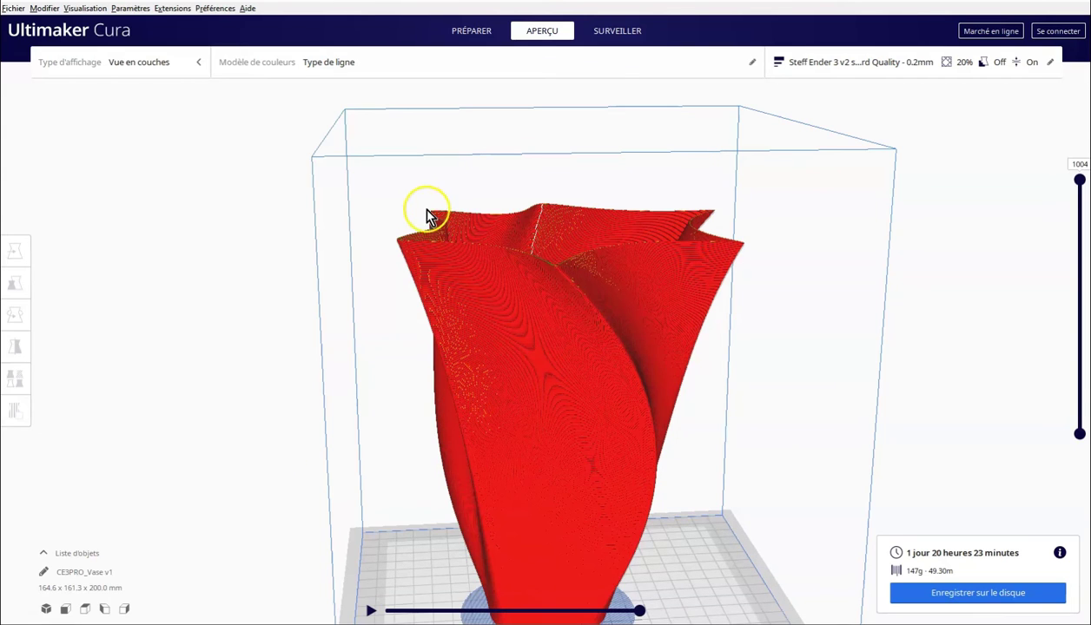
{"action": "scroll", "coordinate": [425, 213], "scroll_direction": "up", "scroll_amount": 2}
{"action": "scroll", "coordinate": [408, 195], "scroll_direction": "up", "scroll_amount": 2}
{"action": "scroll", "coordinate": [417, 226], "scroll_direction": "up", "scroll_amount": 1}
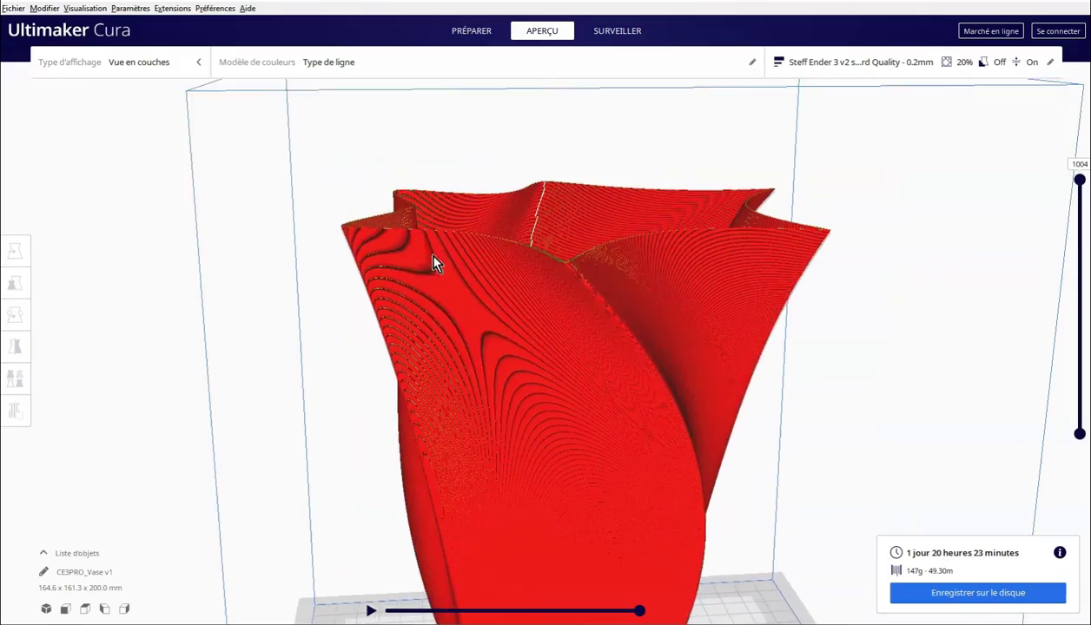
{"action": "right_click_drag", "start_coordinate": [434, 264], "coordinate": [340, 337]}
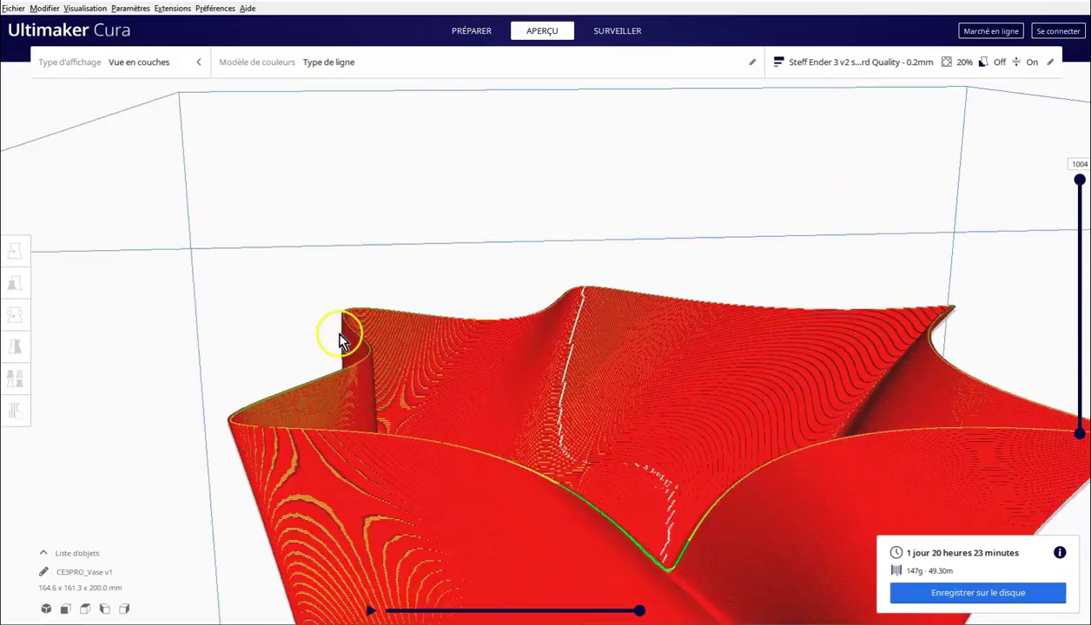
{"action": "scroll", "coordinate": [295, 345], "scroll_direction": "up", "scroll_amount": 2}
{"action": "scroll", "coordinate": [244, 353], "scroll_direction": "up", "scroll_amount": 2}
{"action": "scroll", "coordinate": [236, 355], "scroll_direction": "up", "scroll_amount": 2}
{"action": "scroll", "coordinate": [248, 347], "scroll_direction": "up", "scroll_amount": 2}
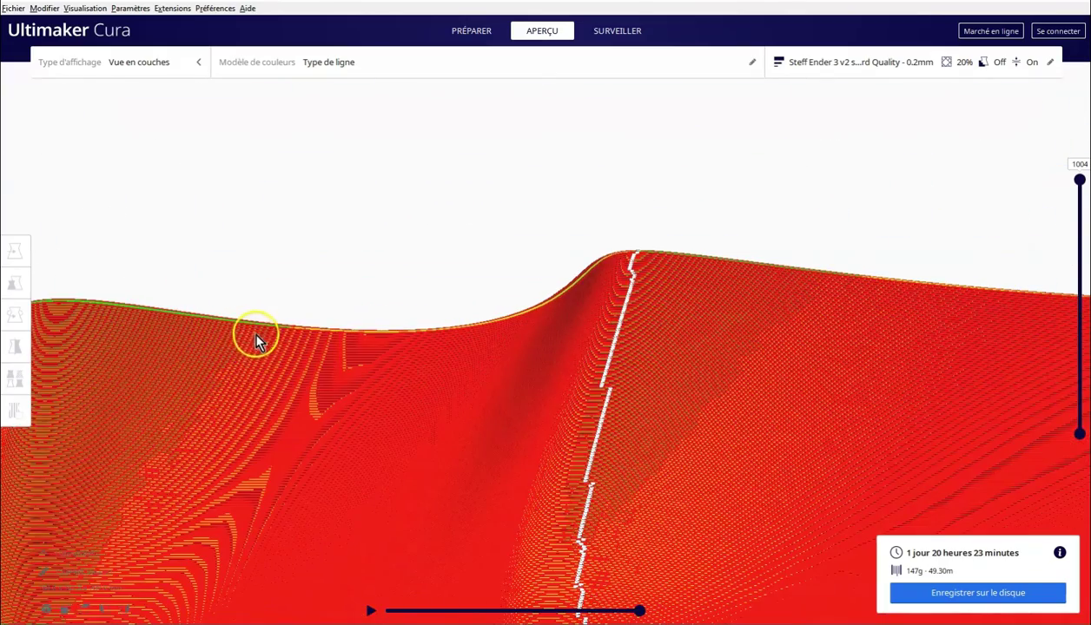
{"action": "mouse_move", "coordinate": [688, 324]}
{"action": "right_mouse_down"}
{"action": "mouse_move", "coordinate": [723, 324]}
{"action": "mouse_move", "coordinate": [580, 325]}
{"action": "mouse_move", "coordinate": [541, 322]}
{"action": "mouse_move", "coordinate": [528, 304]}
{"action": "mouse_move", "coordinate": [537, 297]}
{"action": "mouse_move", "coordinate": [502, 511]}
{"action": "mouse_move", "coordinate": [501, 479]}
{"action": "mouse_move", "coordinate": [488, 479]}
{"action": "right_mouse_up"}
{"action": "scroll", "coordinate": [501, 474], "scroll_direction": "up", "scroll_amount": 5}
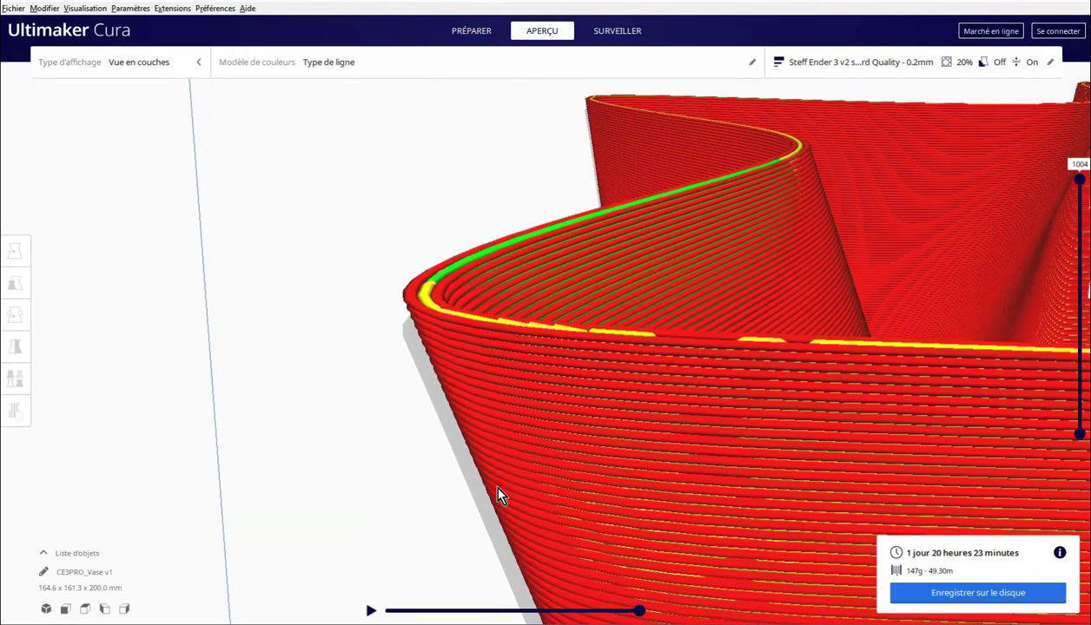
{"action": "scroll", "coordinate": [488, 478], "scroll_direction": "up", "scroll_amount": 3}
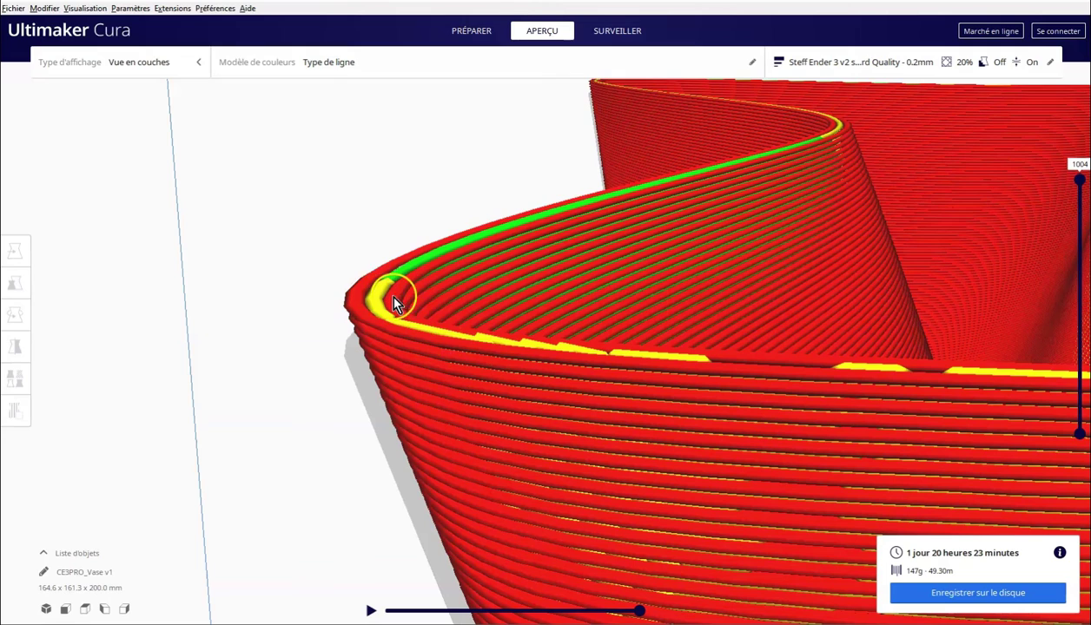
{"action": "left_click", "coordinate": [996, 165]}
Check Spiraliser le contour extérieur under Modes spéciaux and re-slice the vase with Découper.
{"action": "left_click", "coordinate": [853, 64]}
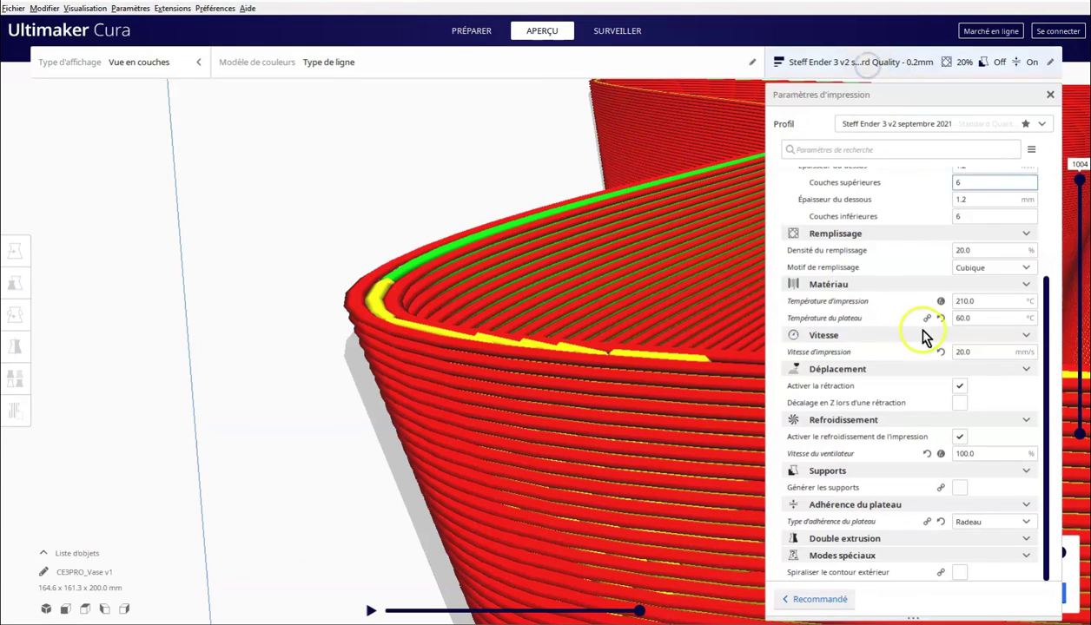
{"action": "left_click", "coordinate": [958, 575]}
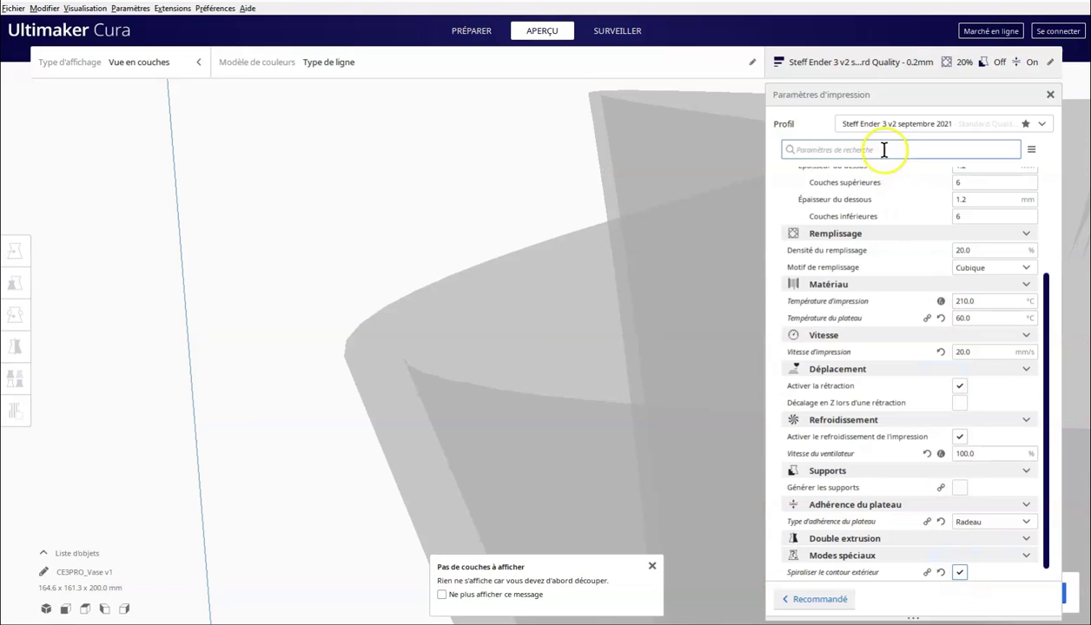
{"action": "left_click", "coordinate": [834, 62]}
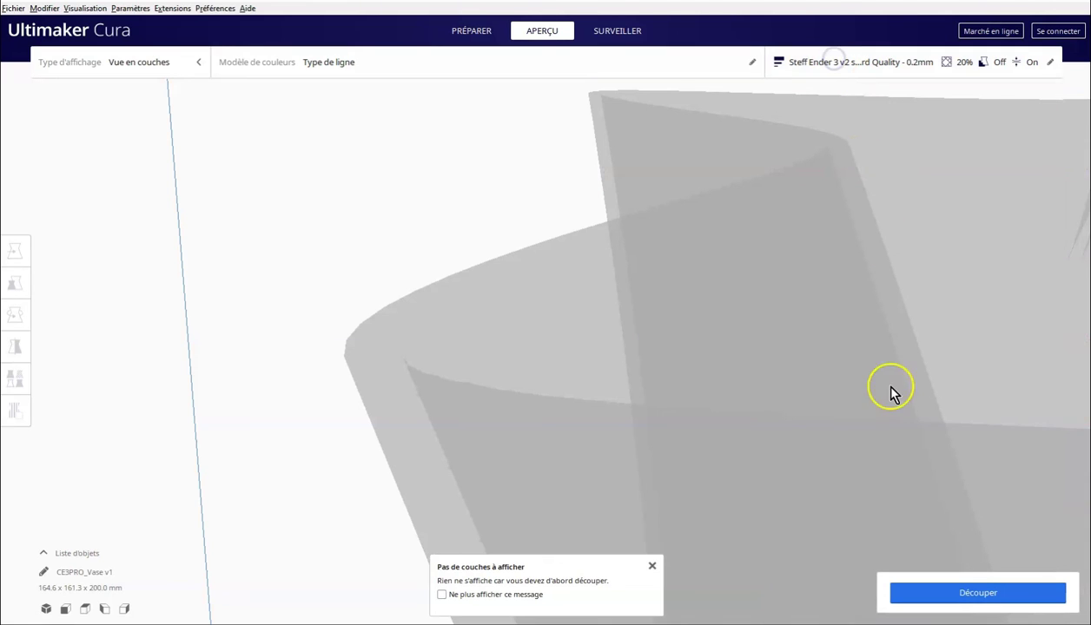
{"action": "left_click", "coordinate": [952, 592]}
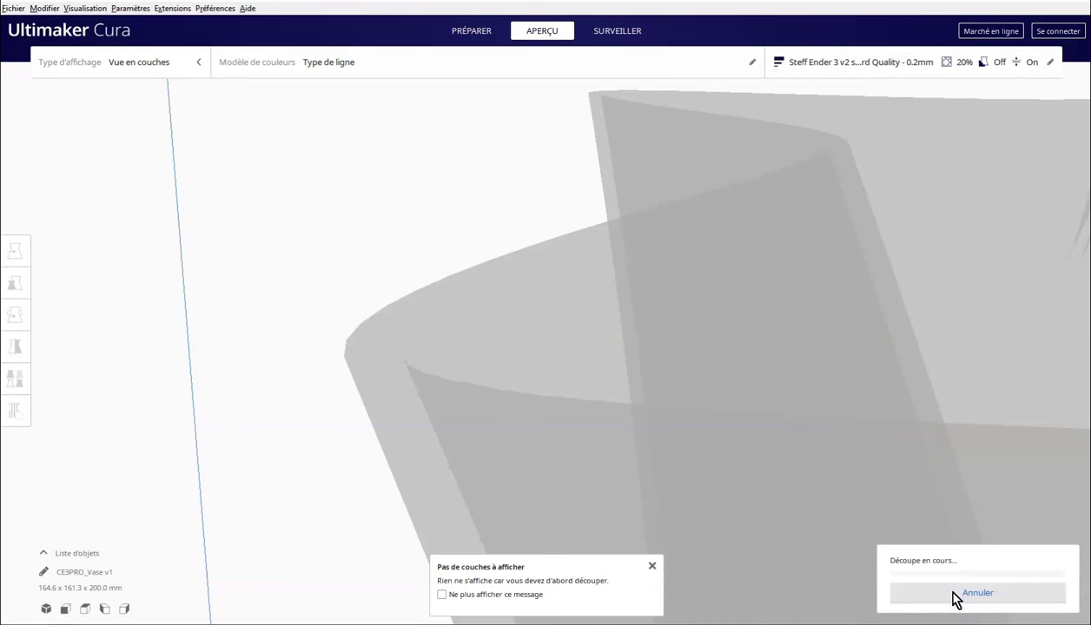